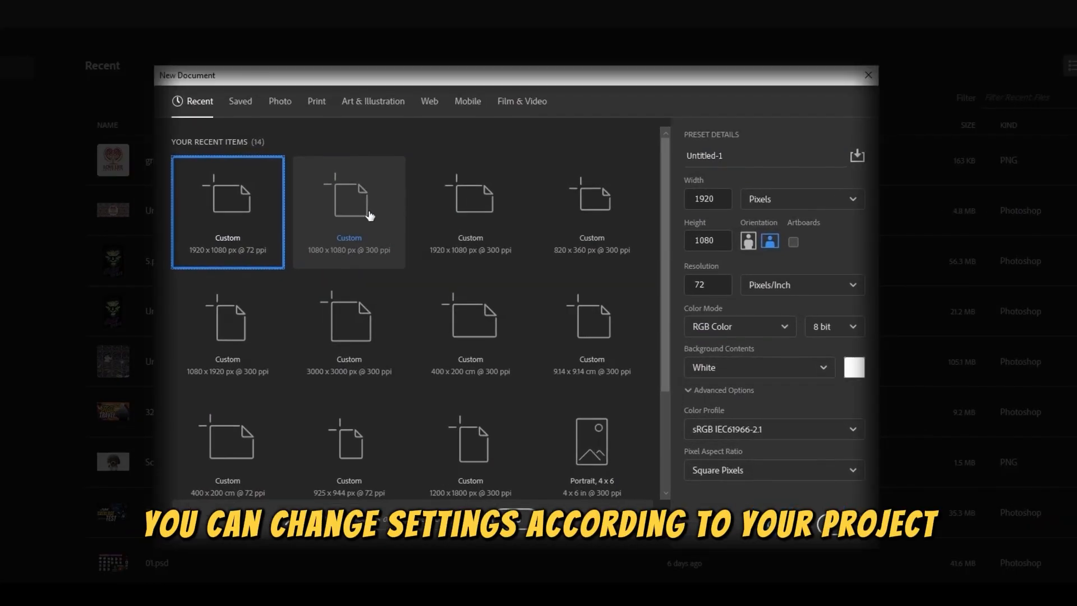
- Create a new RGB document of 1080 x 1080 px at 300 pixels/inch with a white background
click(369, 215)
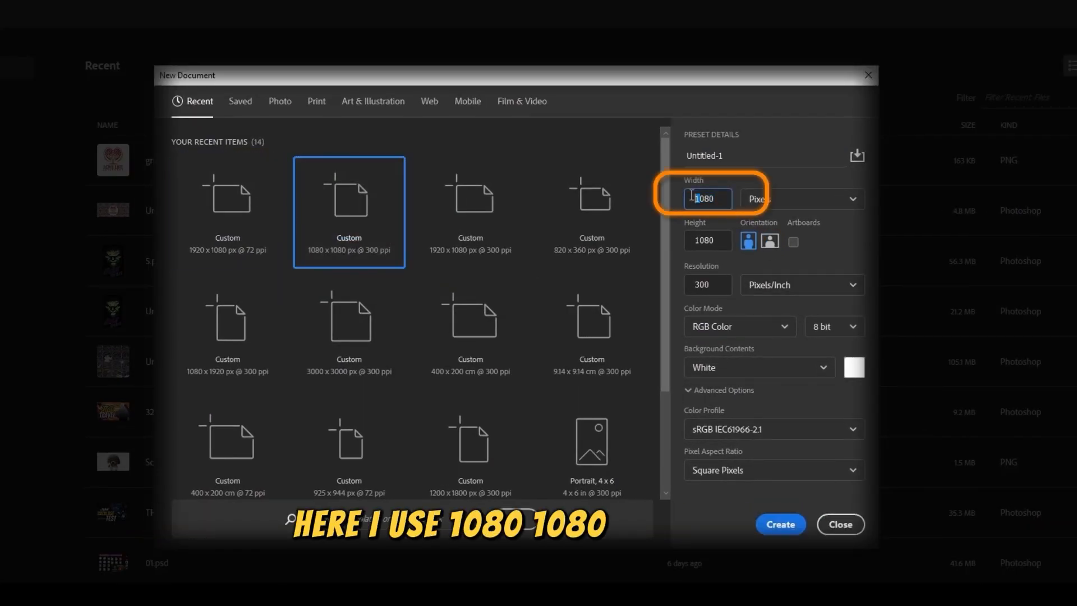
click(717, 243)
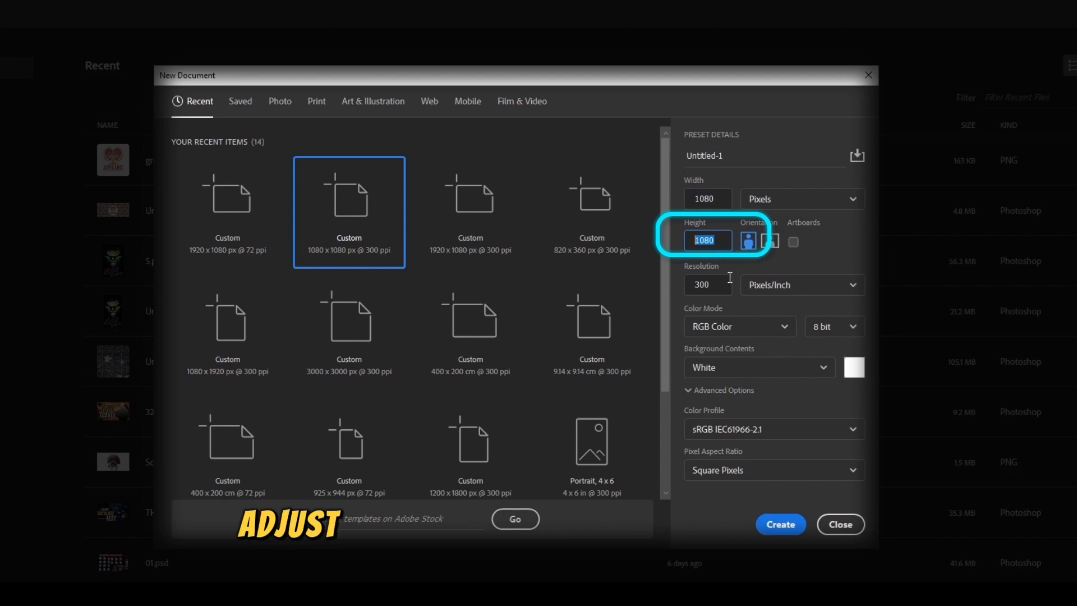
double_click(701, 284)
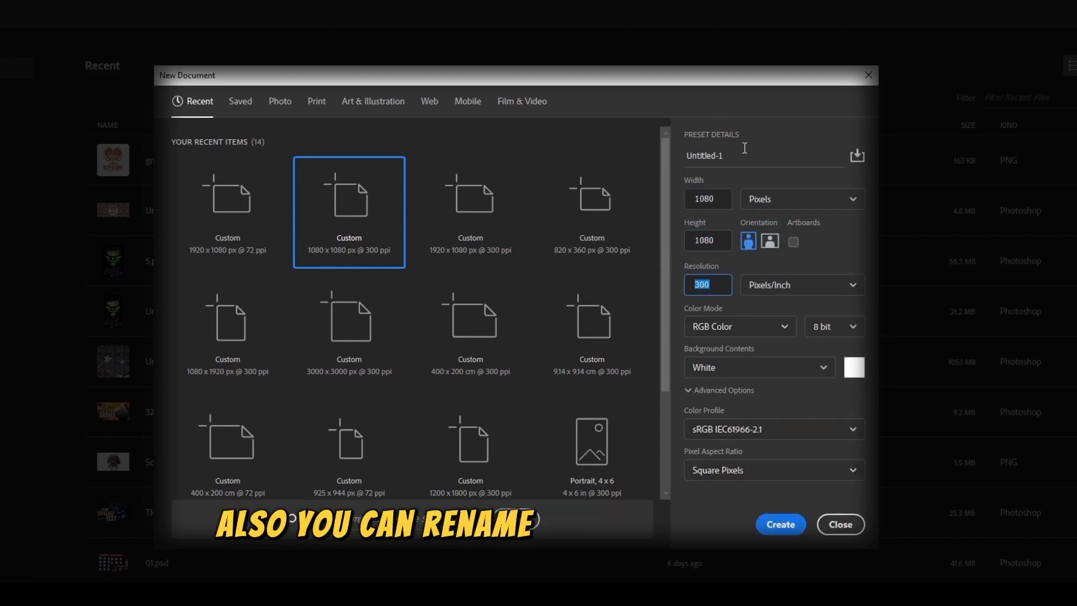
drag(745, 151, 691, 157)
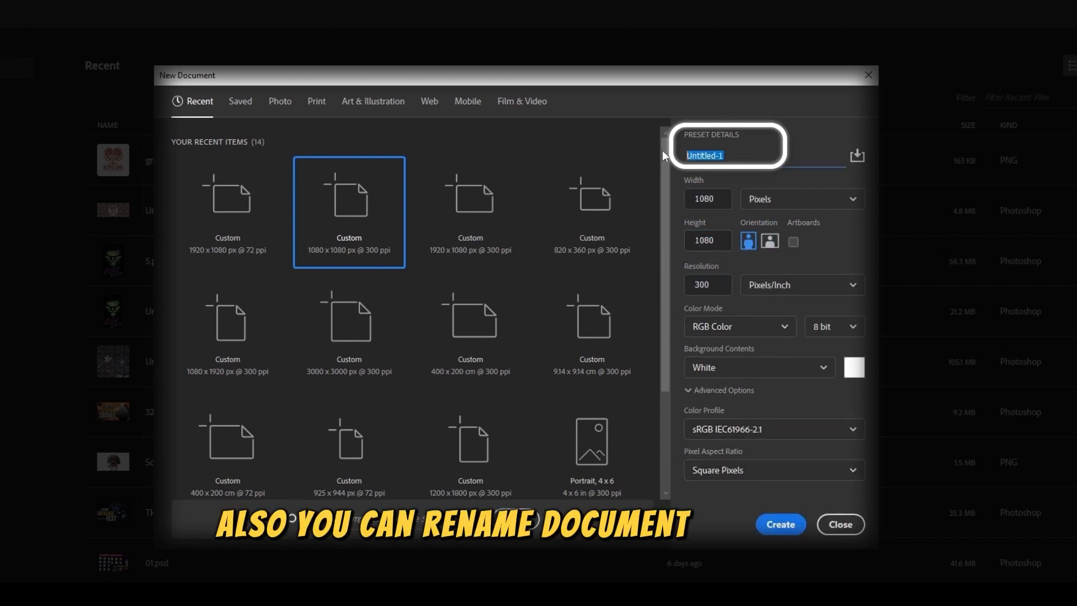
click(779, 525)
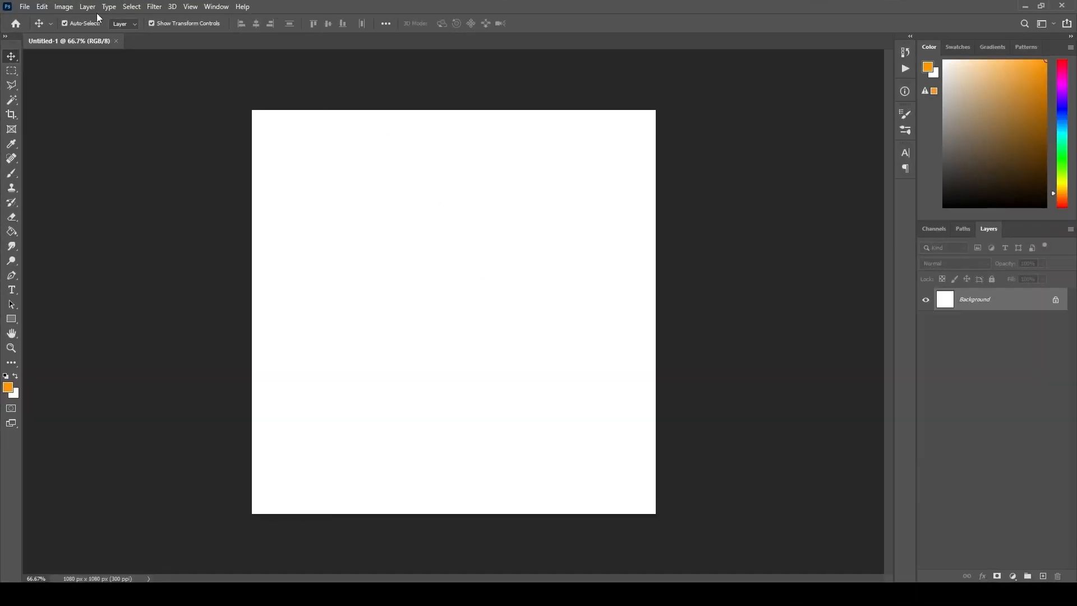
- Start a Contact Sheet II automation and choose the desktop's "New folder" as the source image folder
click(24, 7)
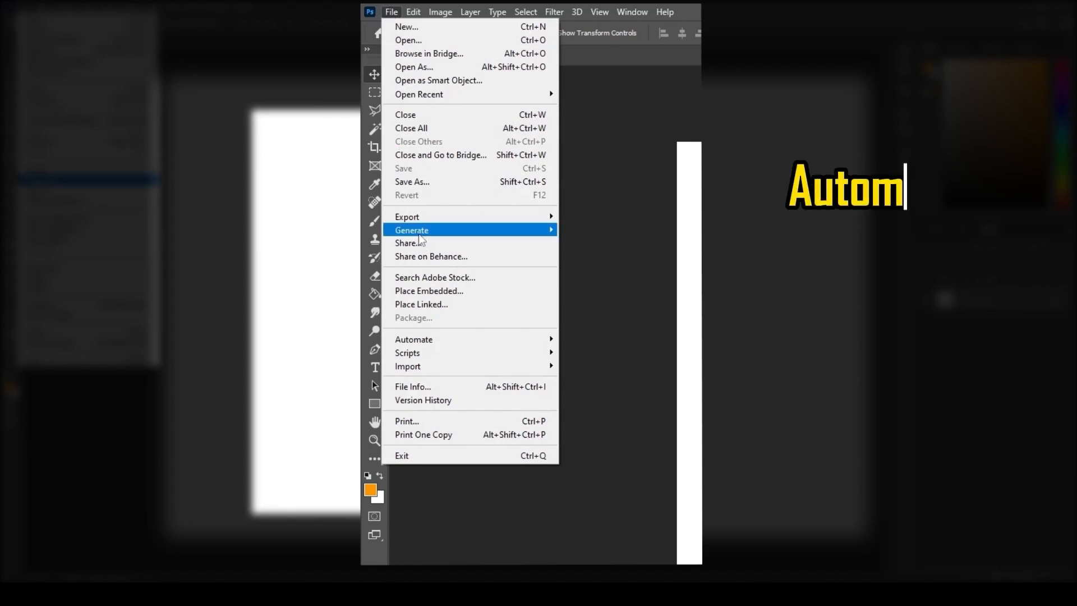
mouse_move(56, 268)
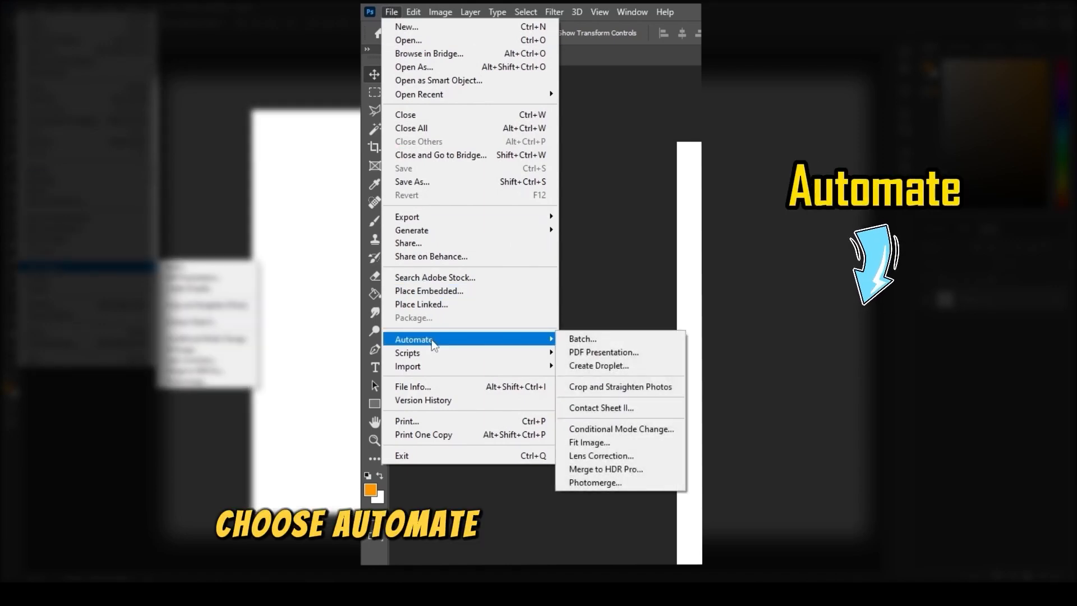
click(598, 409)
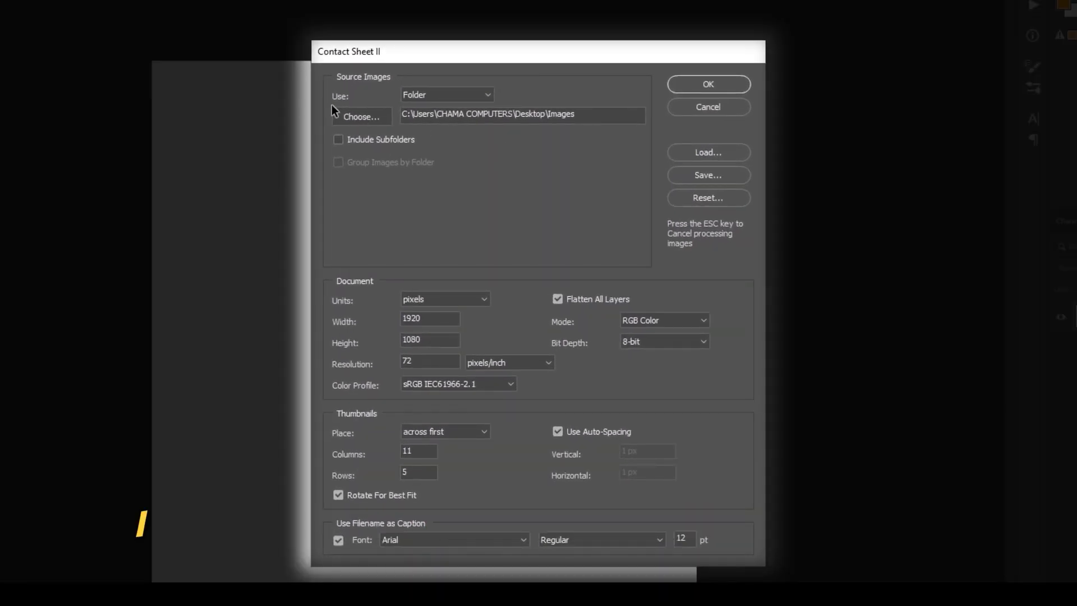
click(356, 117)
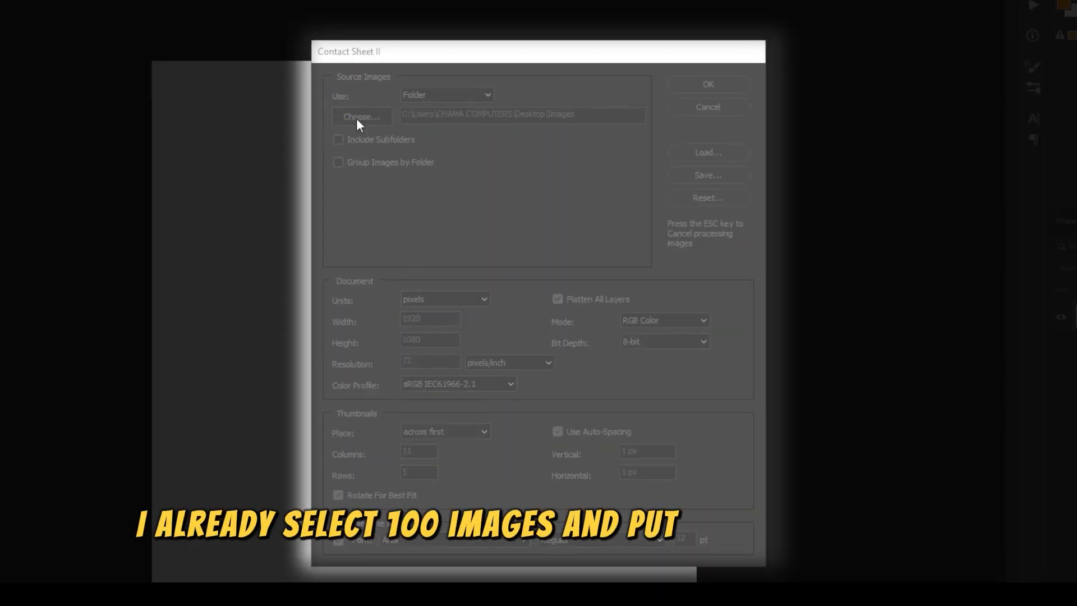
click(491, 101)
click(556, 174)
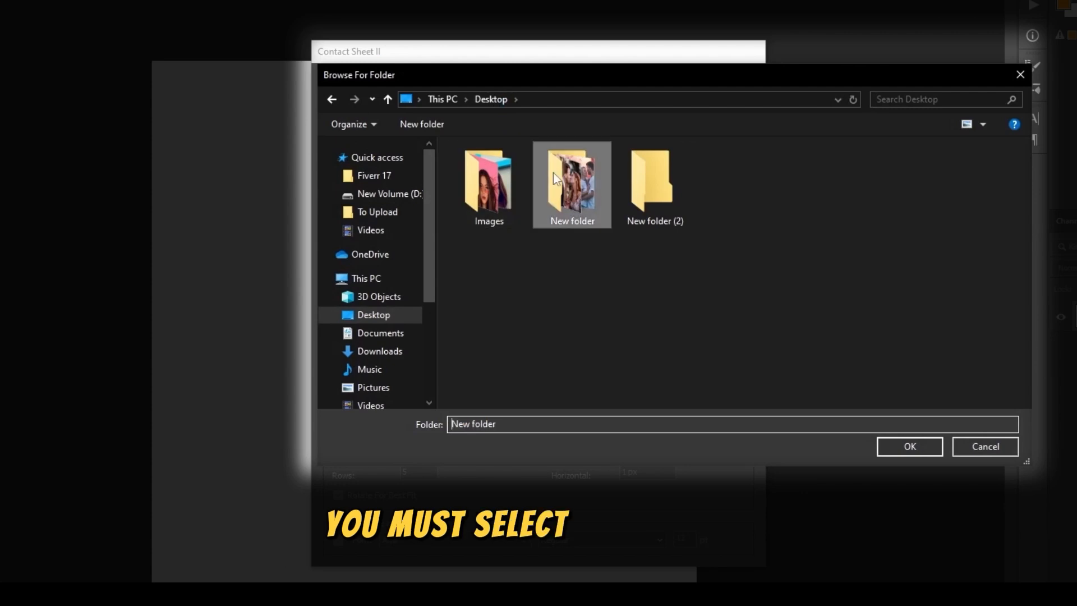
click(913, 449)
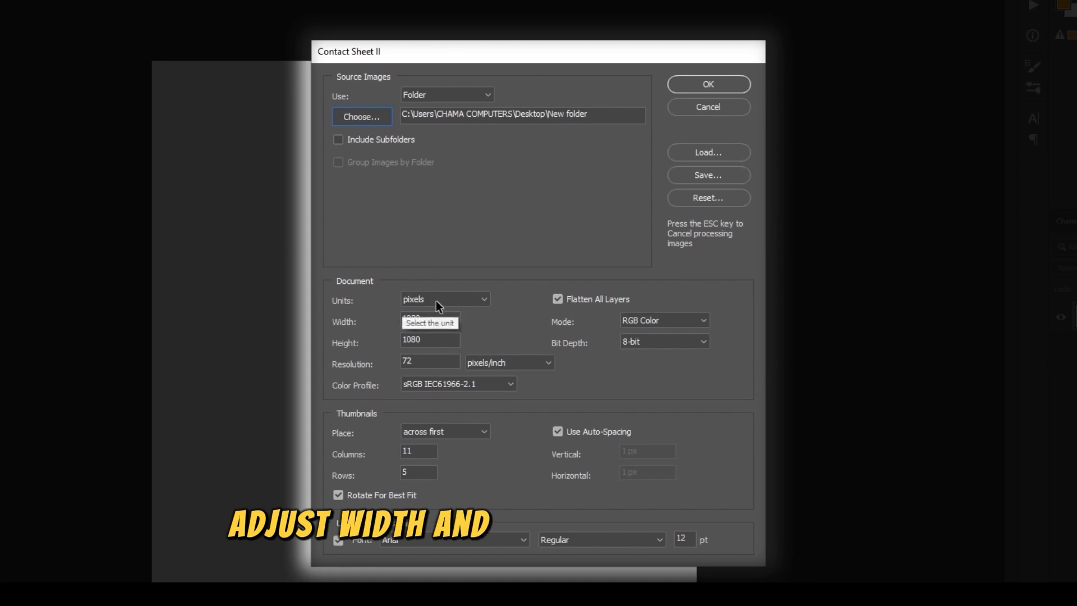
- Set the contact sheet document to 1080 x 1080 pixels at 300 pixels/inch with Flatten All Layers turned off
drag(435, 317, 382, 314)
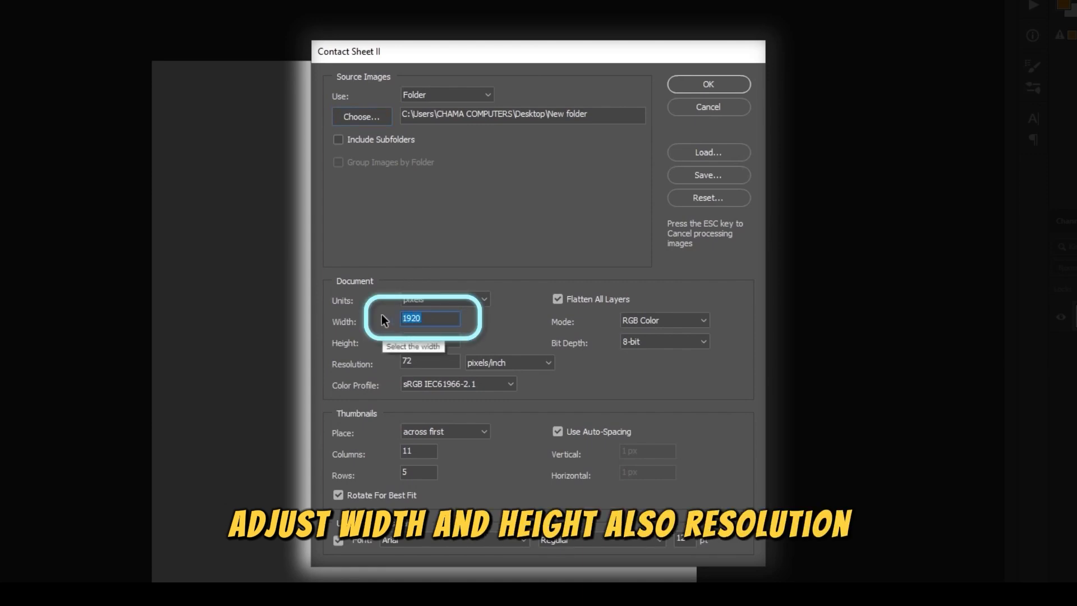
text(1080)
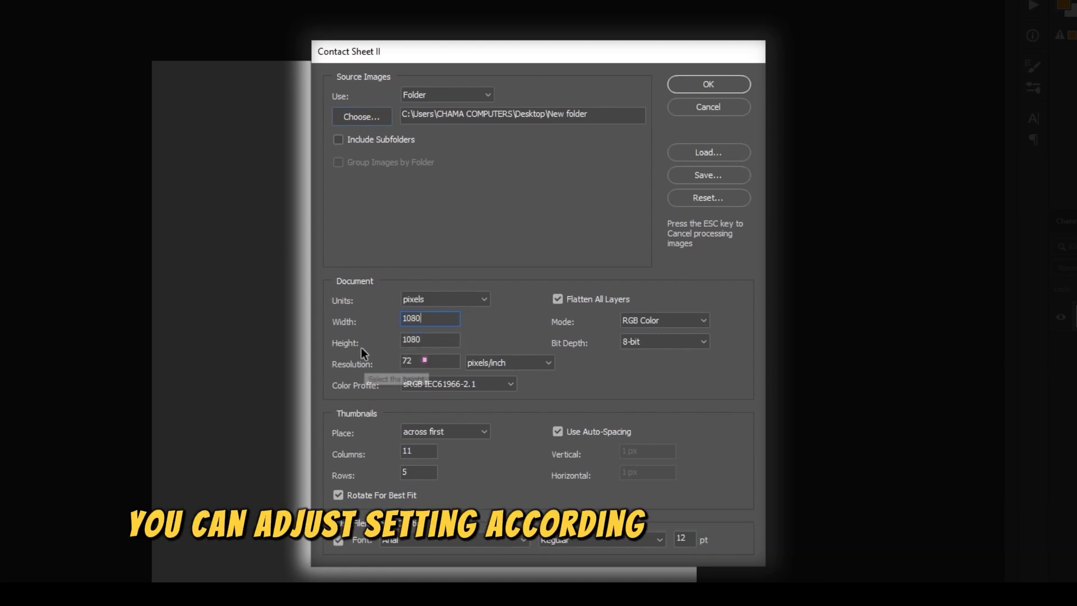
click(418, 339)
click(407, 361)
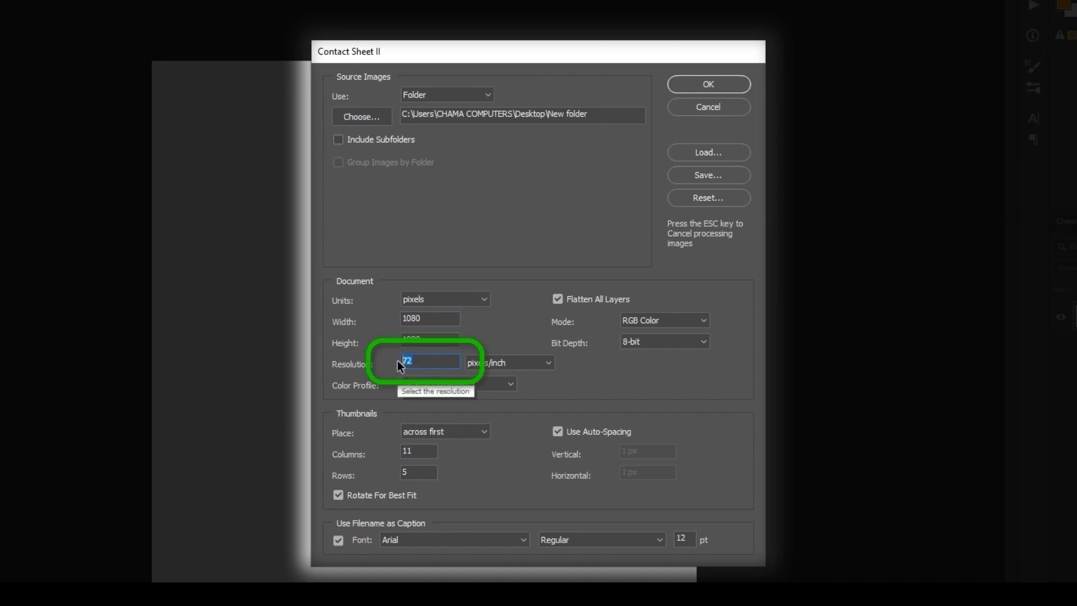
text(300)
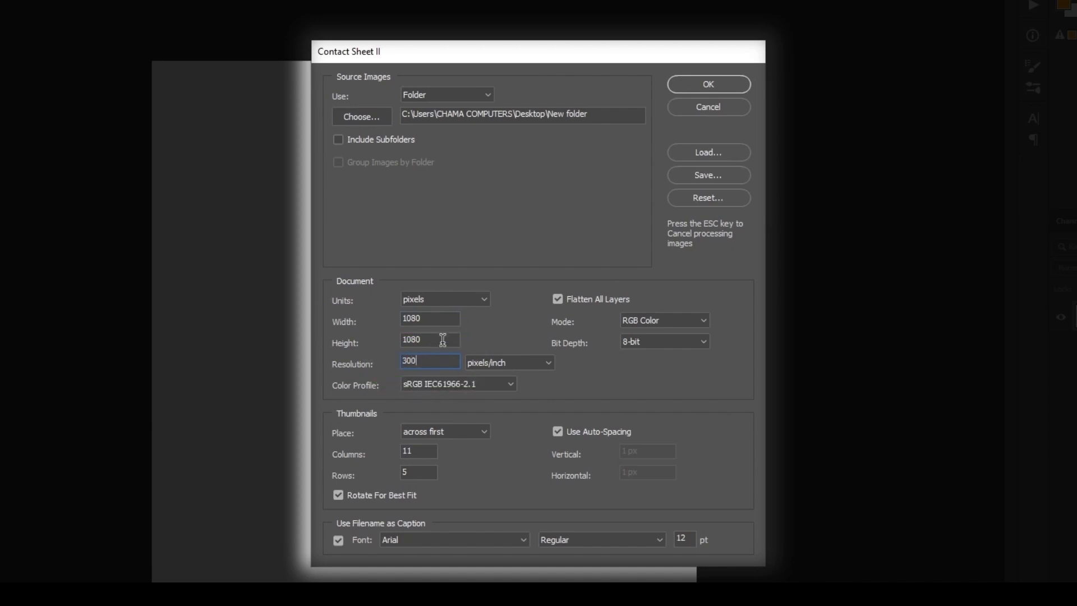
click(557, 298)
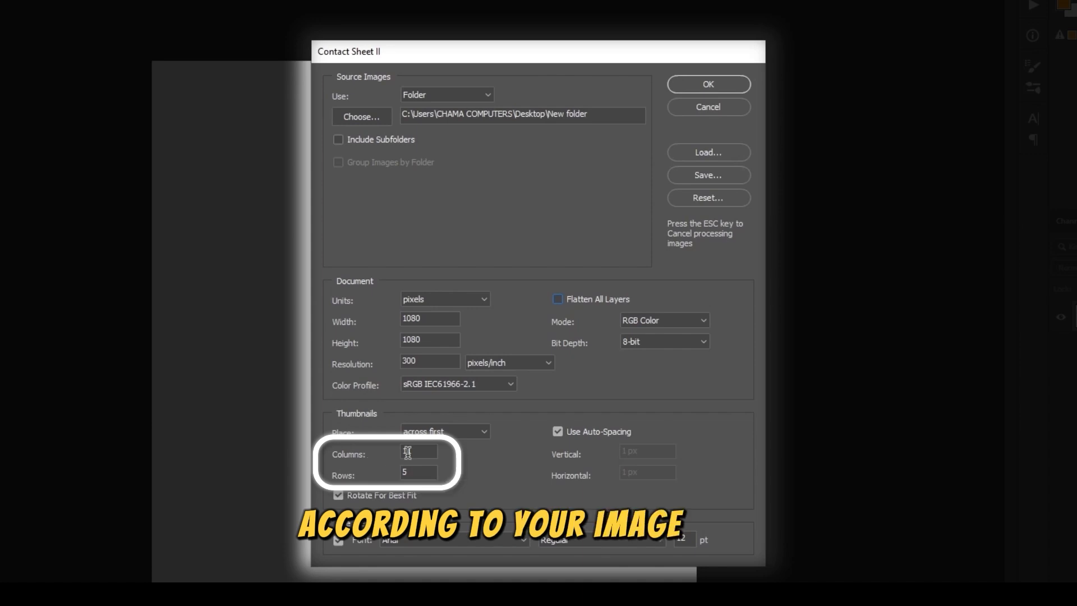
- Set the thumbnails to 10 columns and 10 rows without best-fit rotation or filename captions, and generate the contact sheet
drag(415, 452, 384, 469)
text(1010)
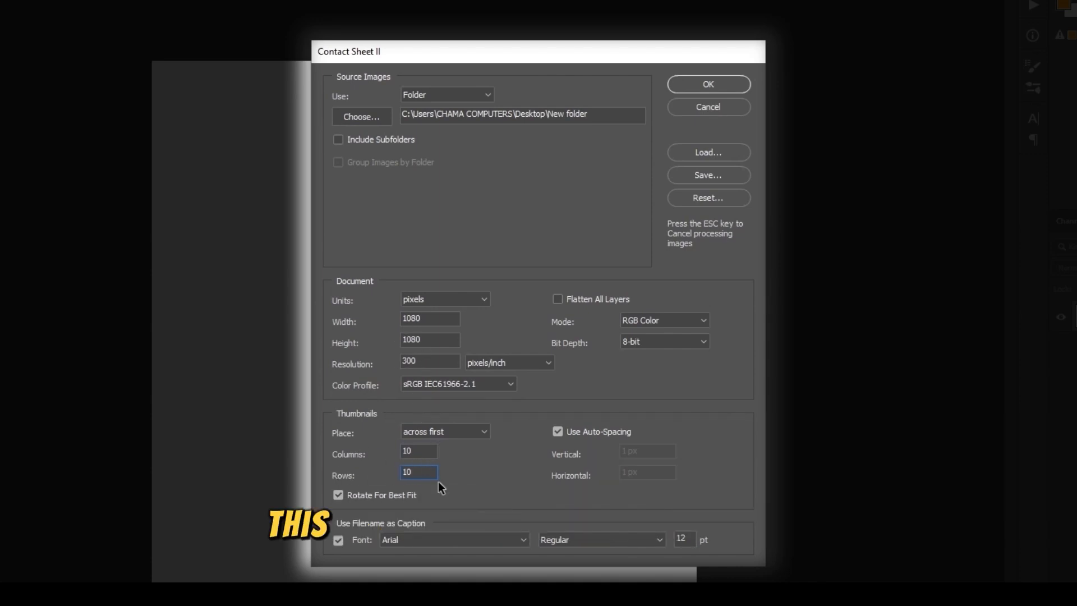
click(342, 496)
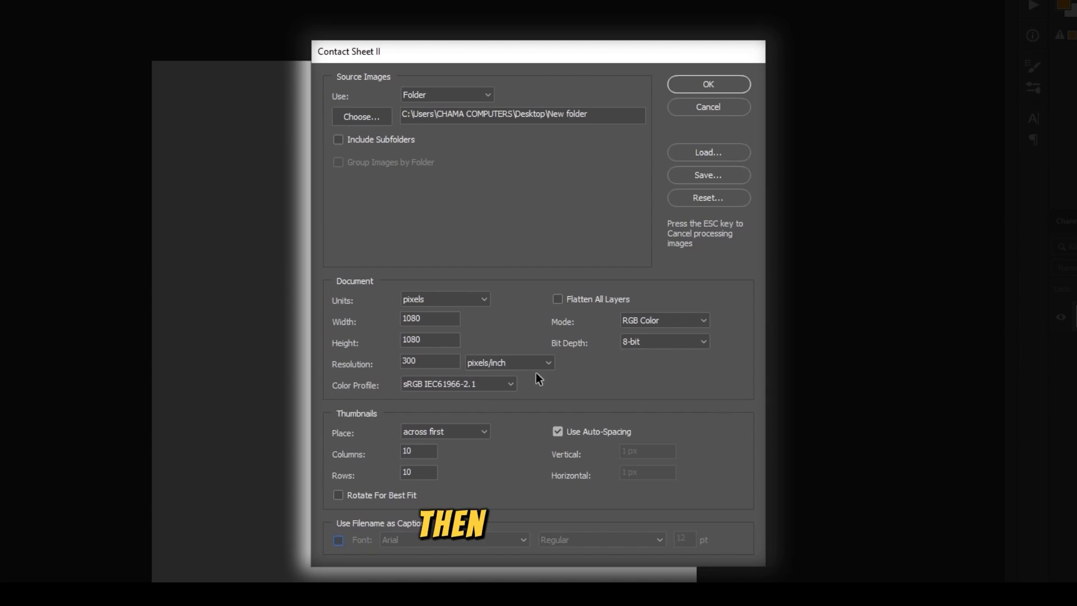
click(708, 81)
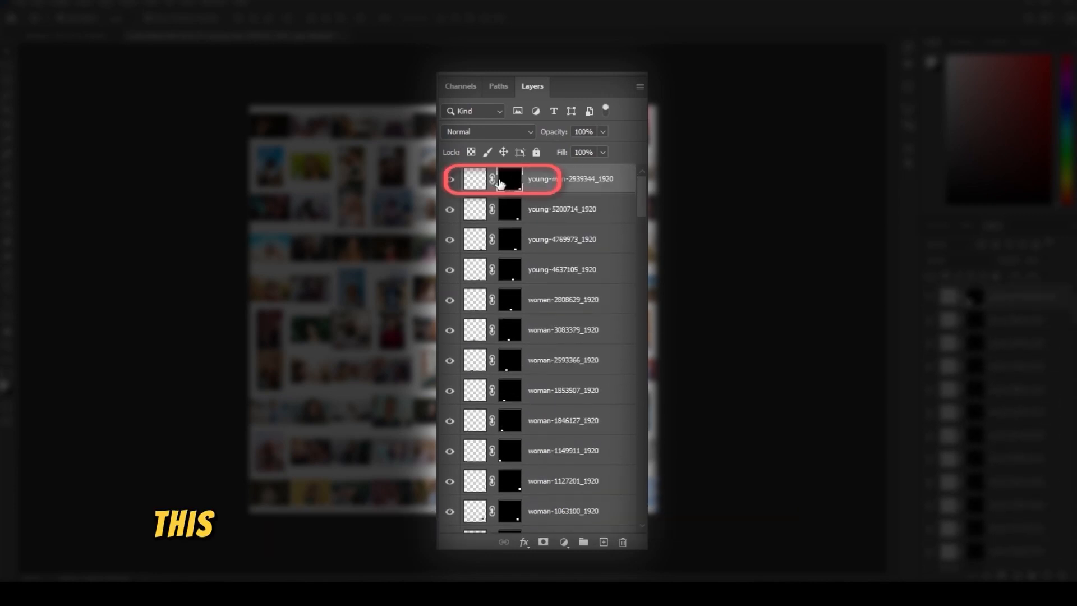
- Unlink the layer masks from their image layers throughout the contact sheet
click(492, 179)
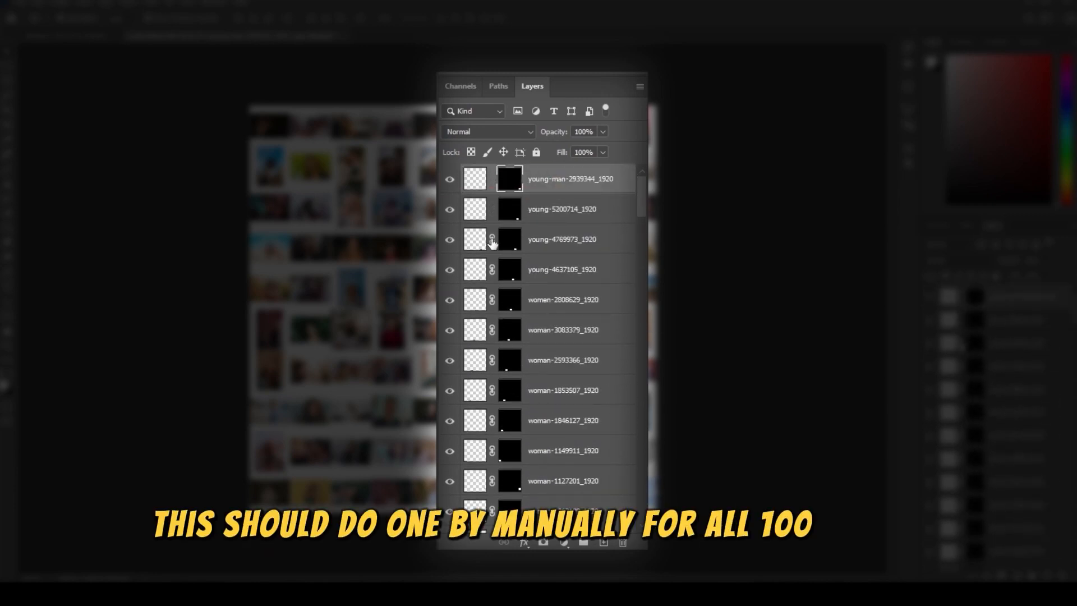
click(492, 240)
click(492, 269)
click(492, 300)
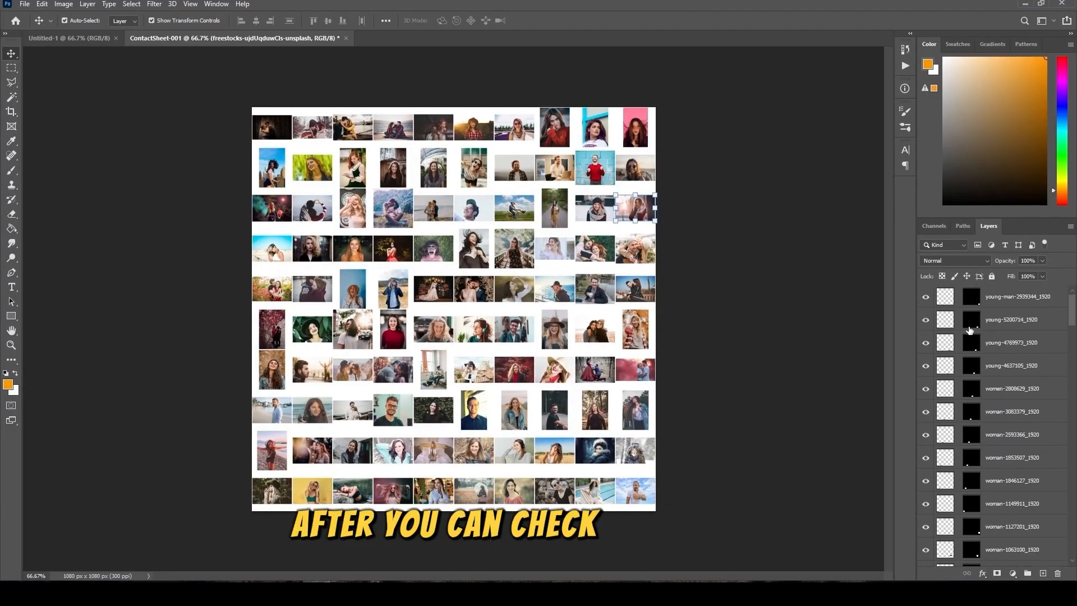
- Enlarge the first photo in the top row proportionally, with width and height linked, so it fills its square cell
click(281, 130)
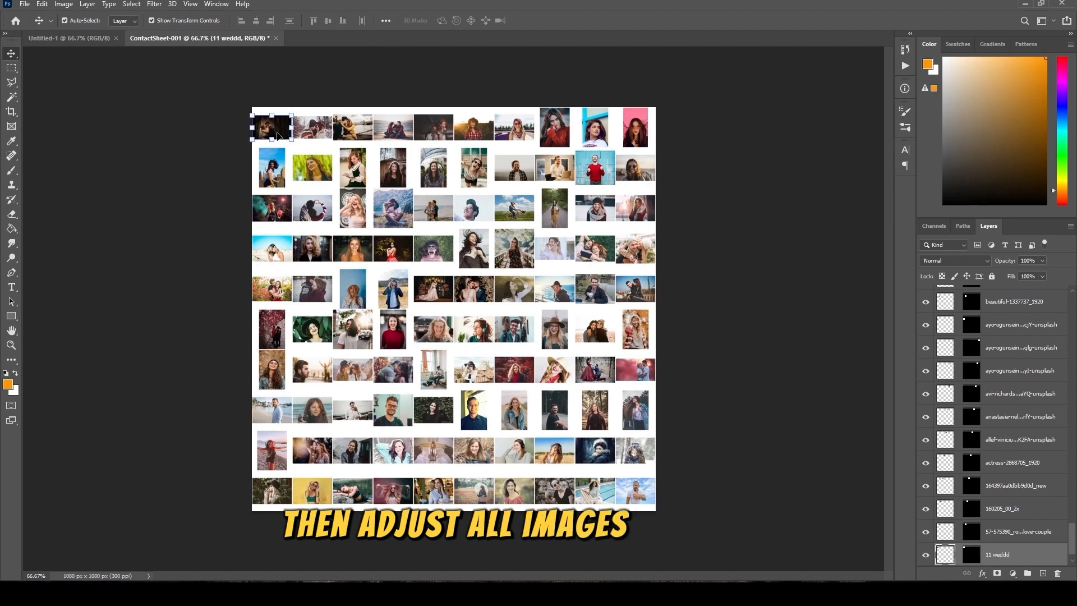
drag(250, 115, 238, 106)
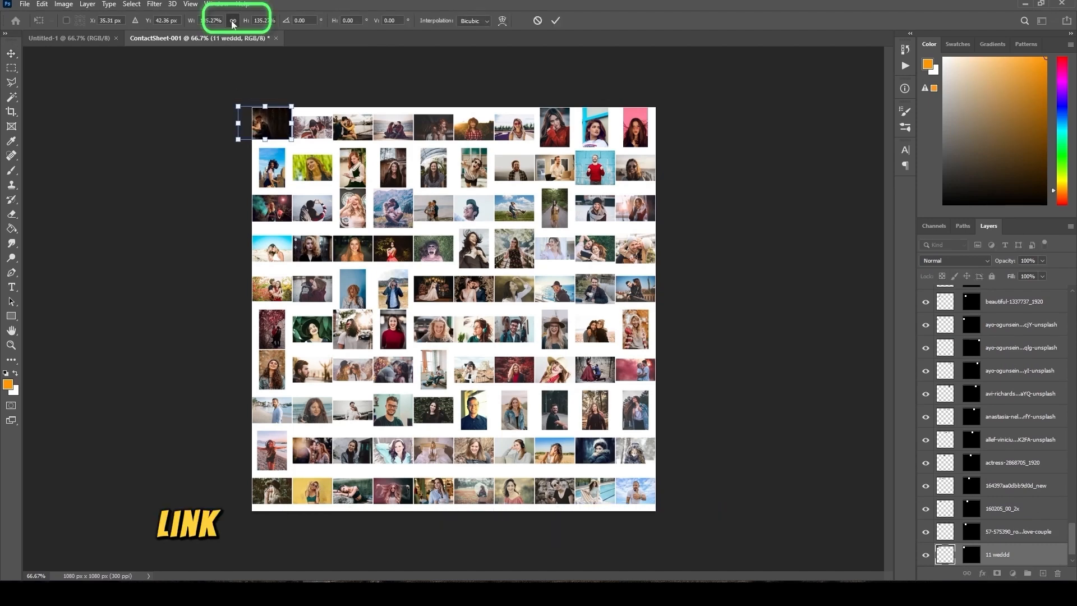
click(232, 21)
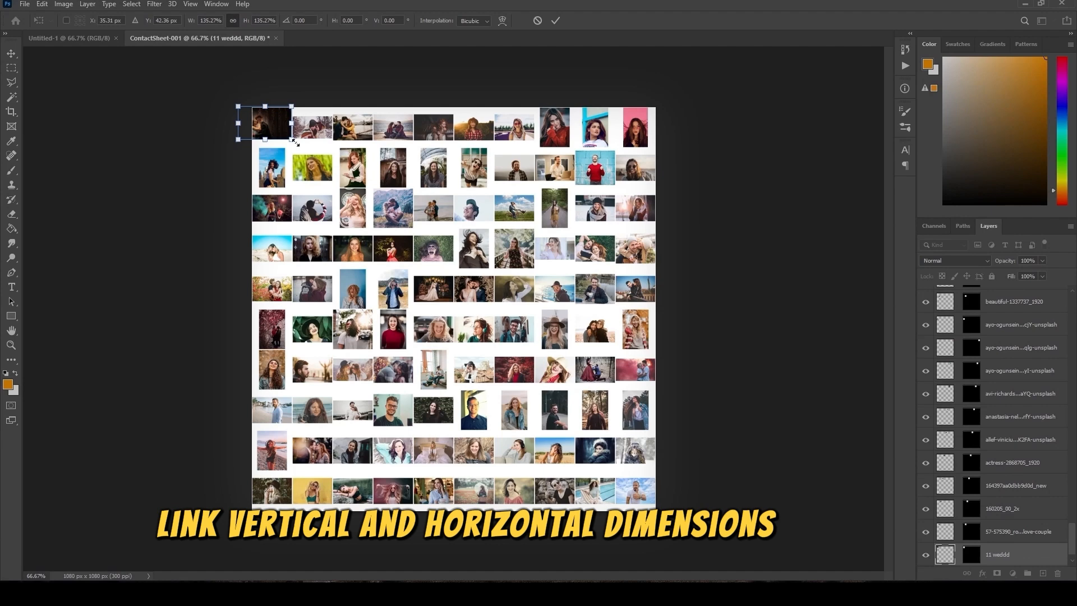
drag(294, 142, 291, 130)
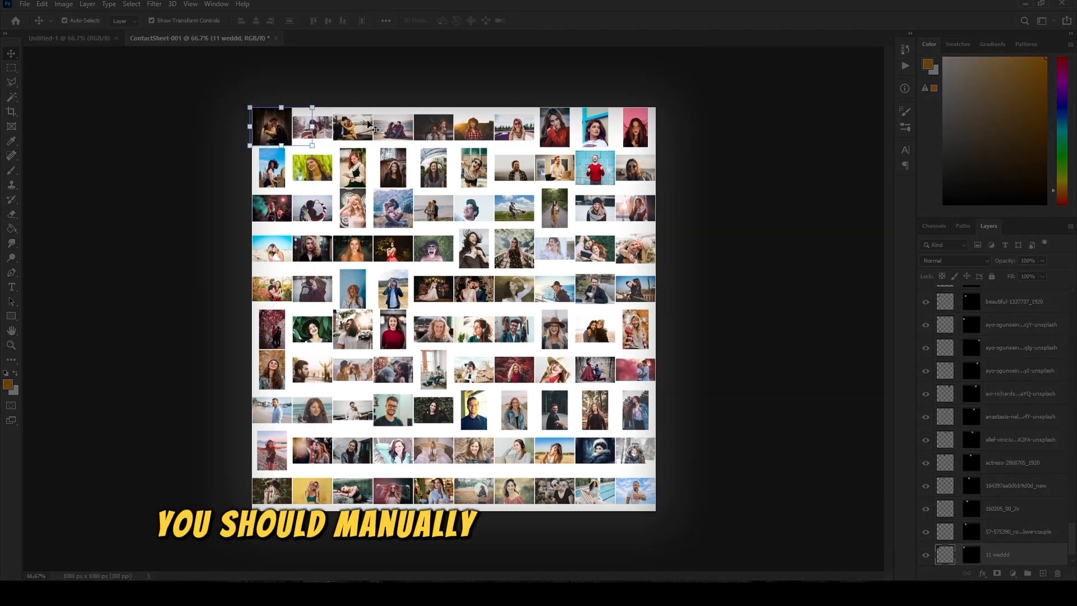
- Enlarge and reposition the remaining photos along the top row so each one fills its square grid cell
click(328, 125)
drag(293, 116, 274, 105)
drag(331, 138, 317, 104)
click(354, 128)
drag(372, 141, 361, 106)
click(394, 127)
click(434, 128)
drag(413, 140, 400, 105)
drag(454, 141, 465, 148)
click(474, 128)
drag(454, 115, 442, 107)
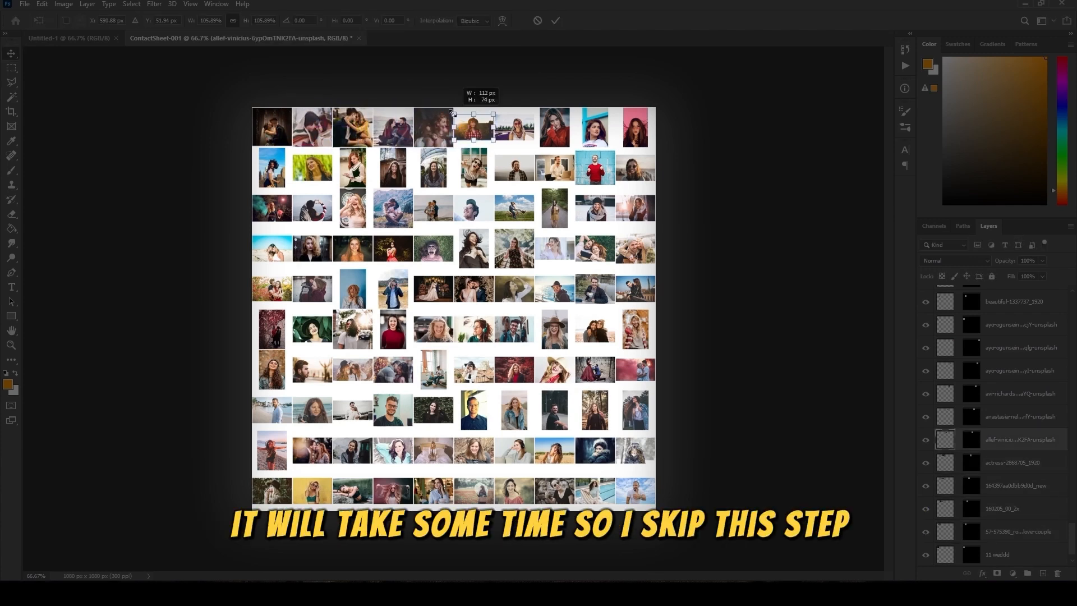
drag(494, 140, 506, 147)
click(514, 127)
drag(540, 107, 533, 98)
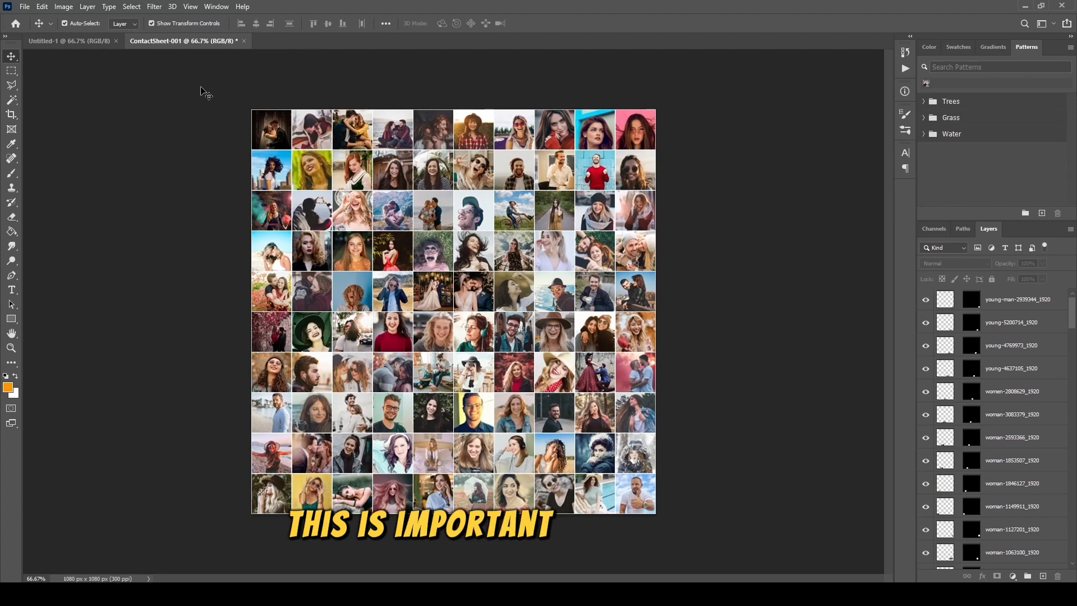
- Define the finished photo grid as a pattern named Mosaic
click(41, 6)
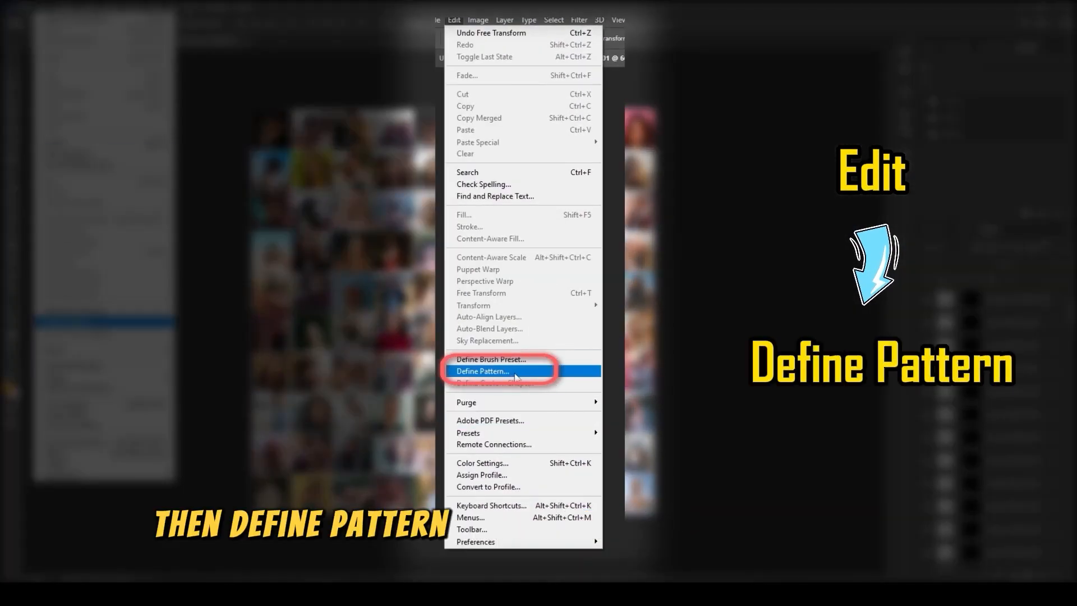
click(517, 373)
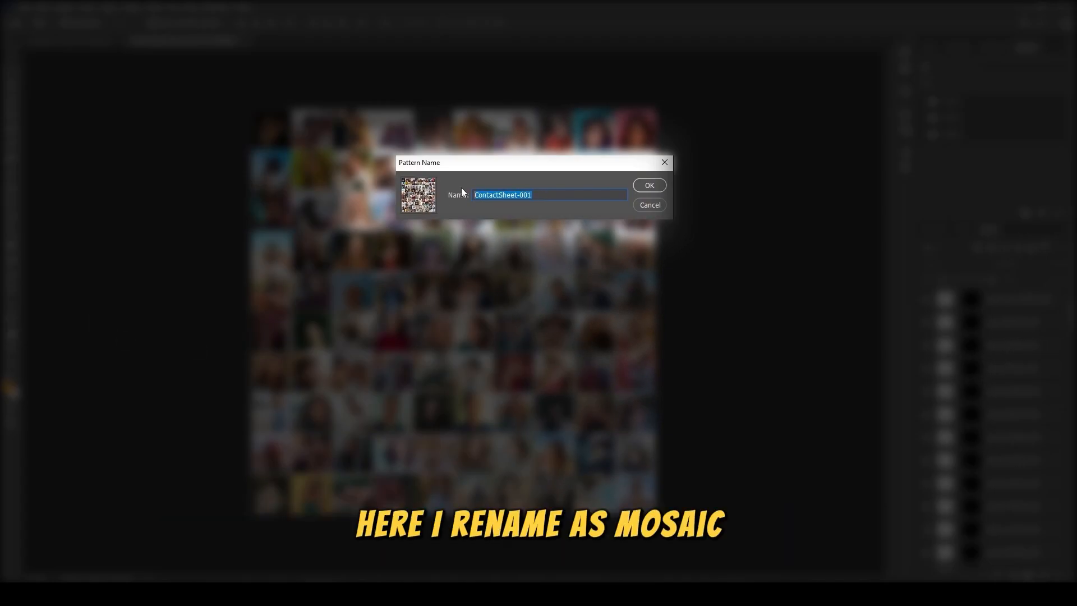
text(Mosaic)
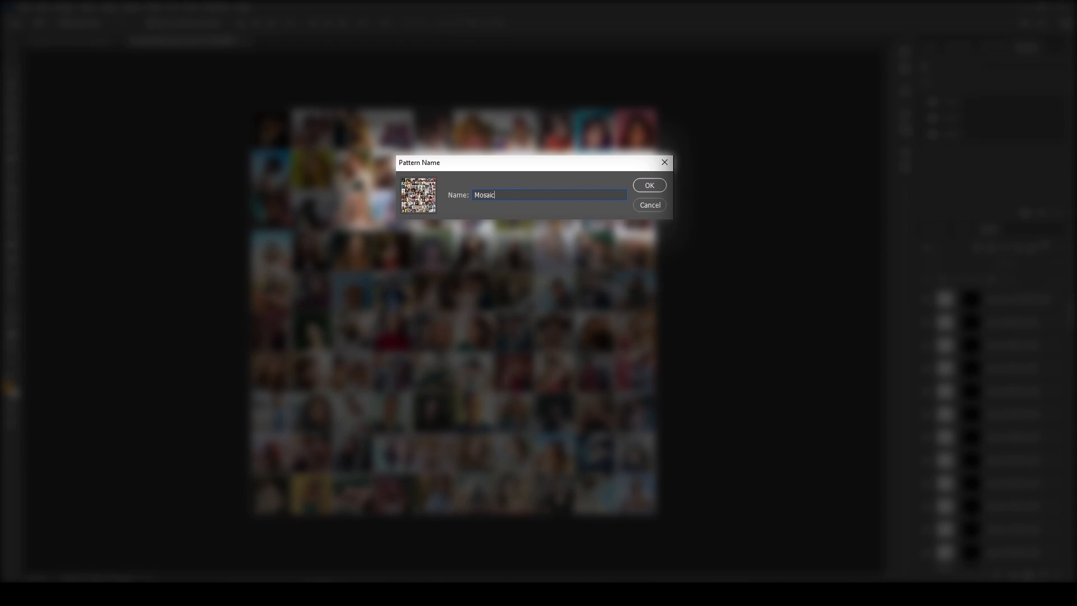
click(649, 185)
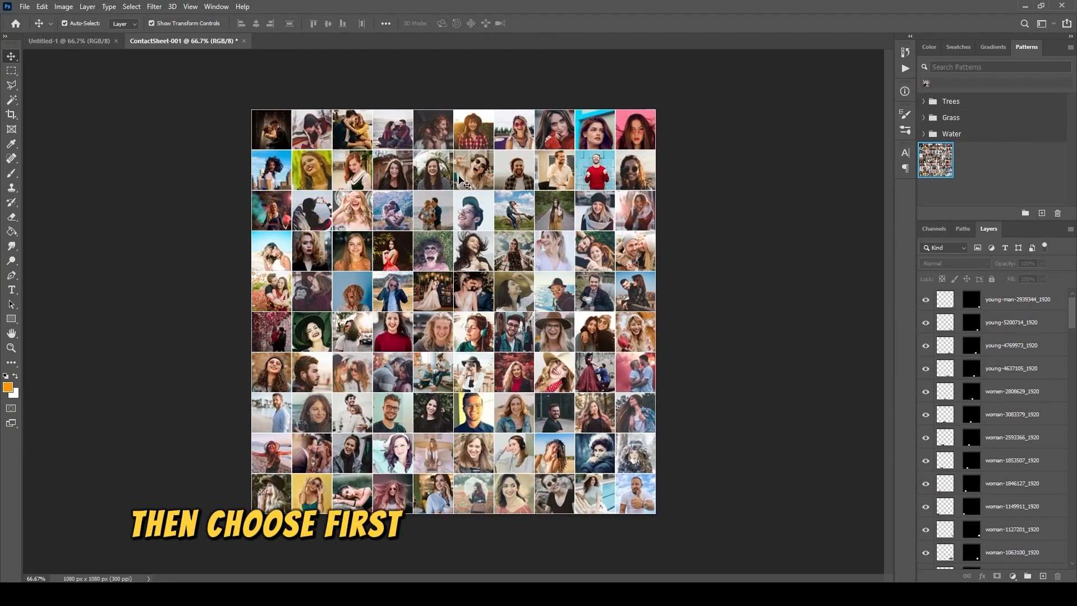
- In the Untitled-1 document, add a text box reading YOUTUBE and colour the text black
click(70, 41)
key(t)
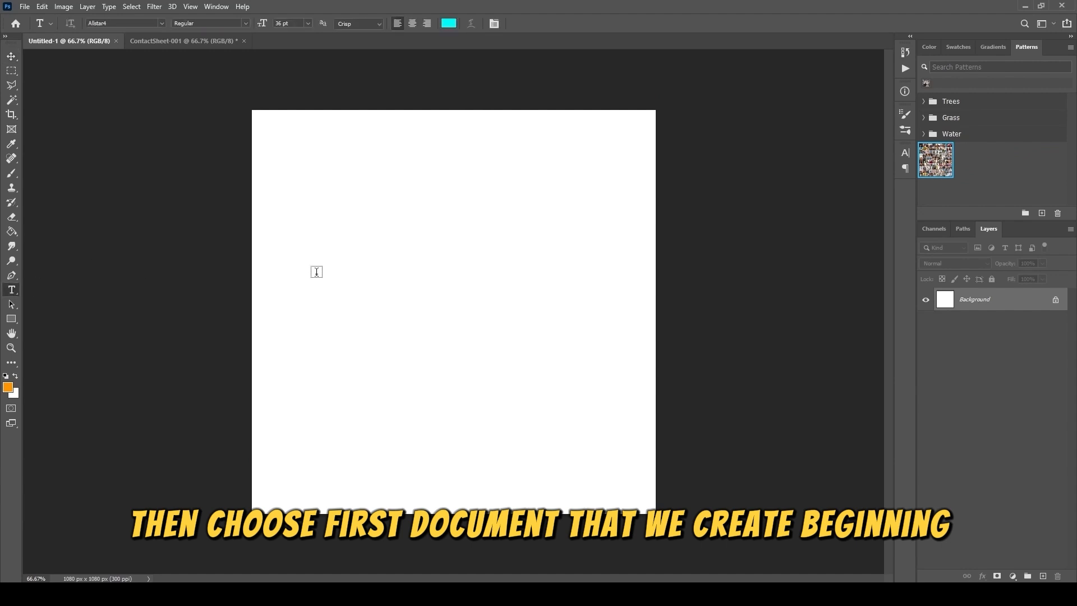
drag(281, 156, 615, 408)
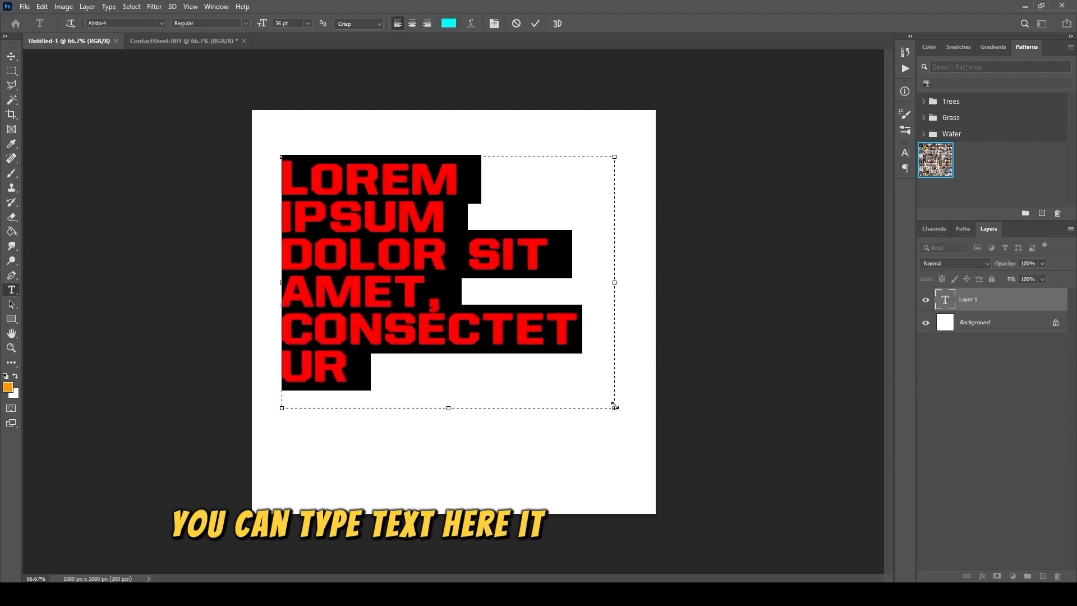
text(YOUTUBE)
key(ctrl+a)
click(448, 23)
click(780, 286)
click(1016, 143)
- Widen the YOUTUBE text box and set its font size to 55 pt
click(905, 153)
click(825, 183)
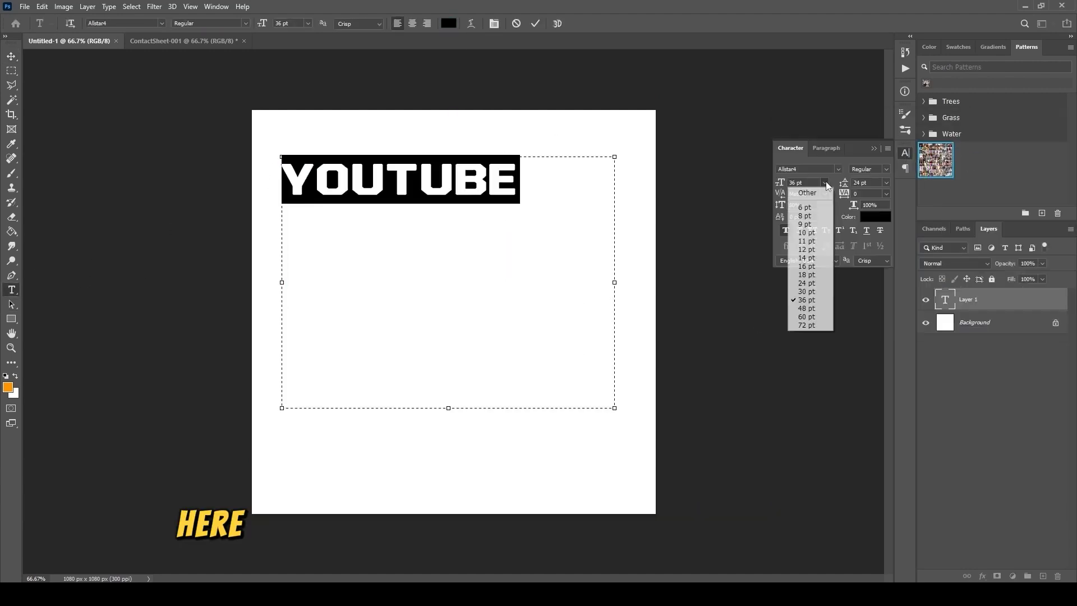
click(806, 315)
drag(614, 282, 661, 282)
drag(807, 183, 786, 183)
text(55)
click(536, 23)
- Move the YOUTUBE text to the middle of the canvas and deselect its layer
key(v)
drag(524, 186, 515, 292)
click(874, 149)
click(516, 291)
click(989, 449)
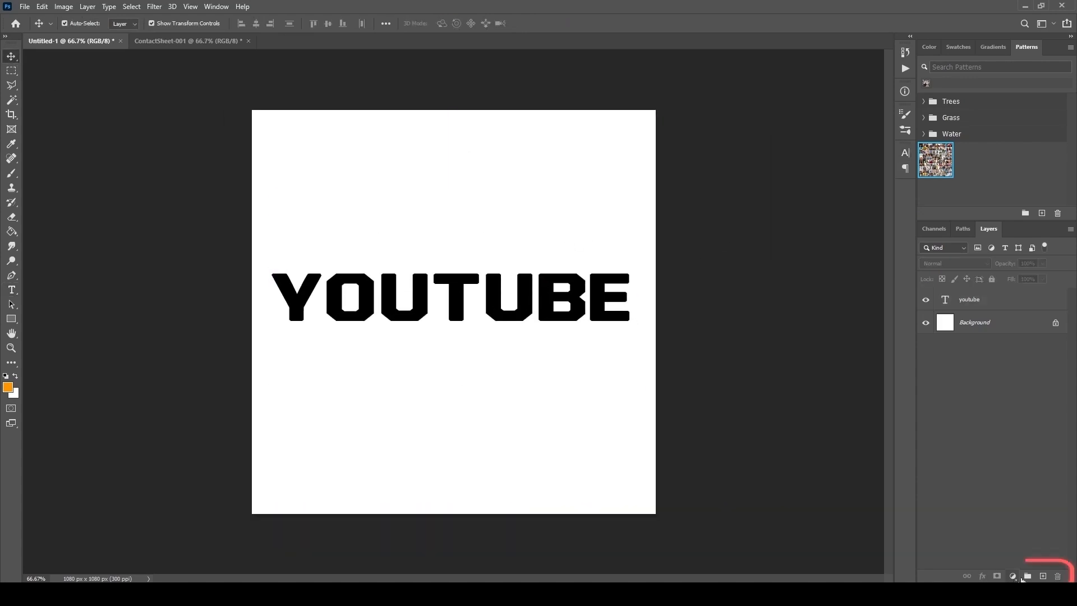
- Add a Pattern Fill layer above the YOUTUBE text and choose the saved photo mosaic as its pattern
click(1011, 576)
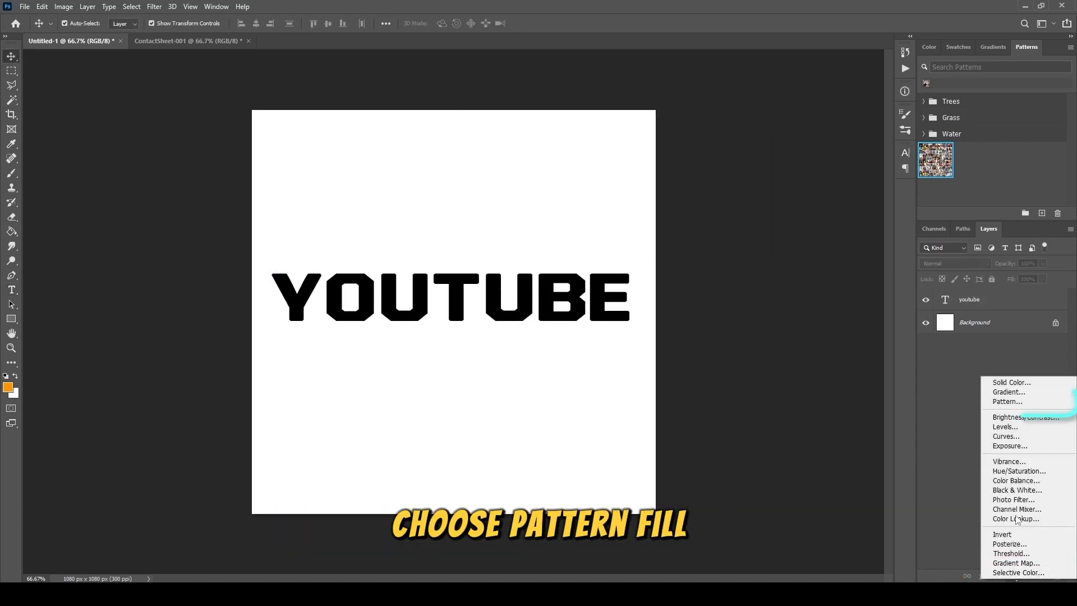
click(1017, 402)
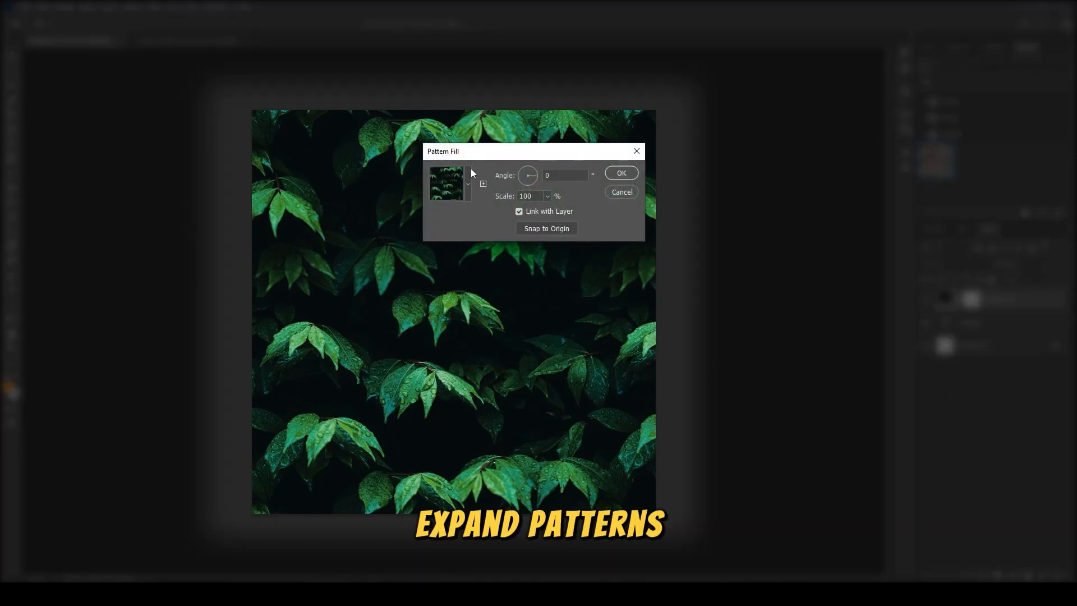
click(469, 183)
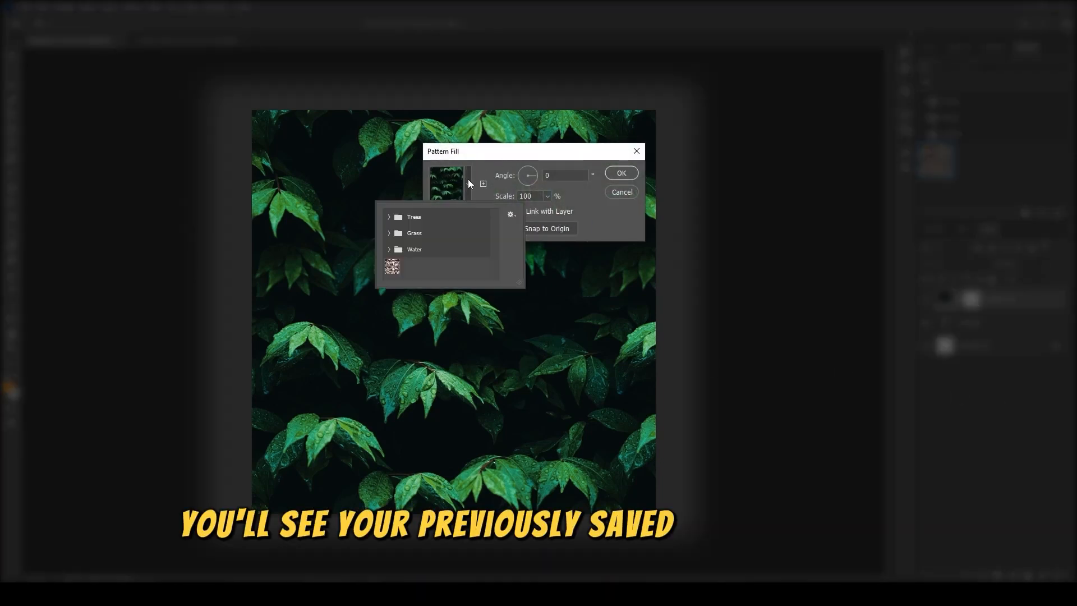
click(392, 267)
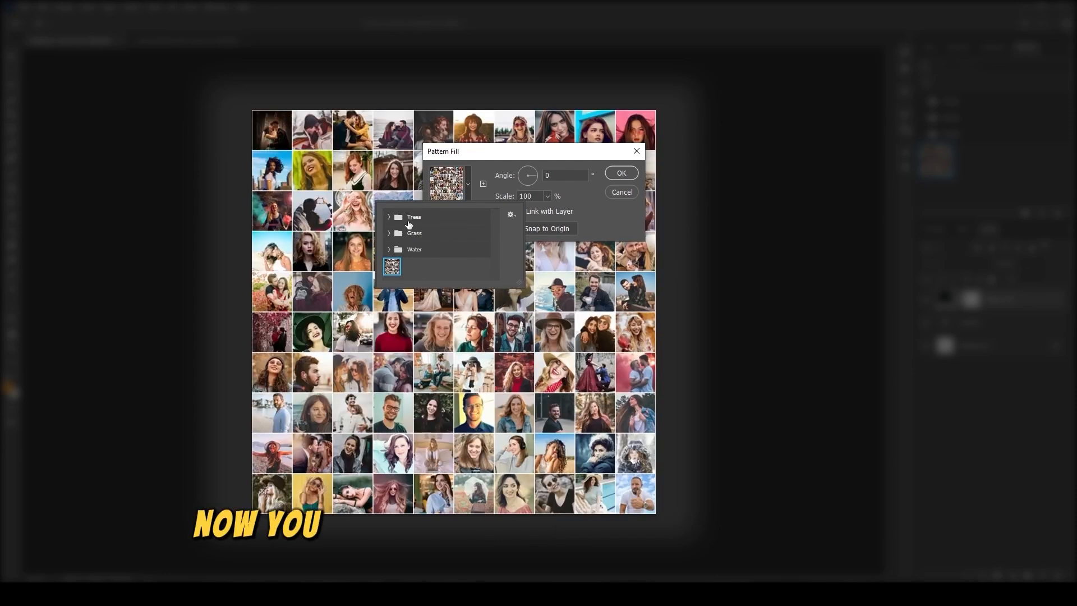
click(597, 196)
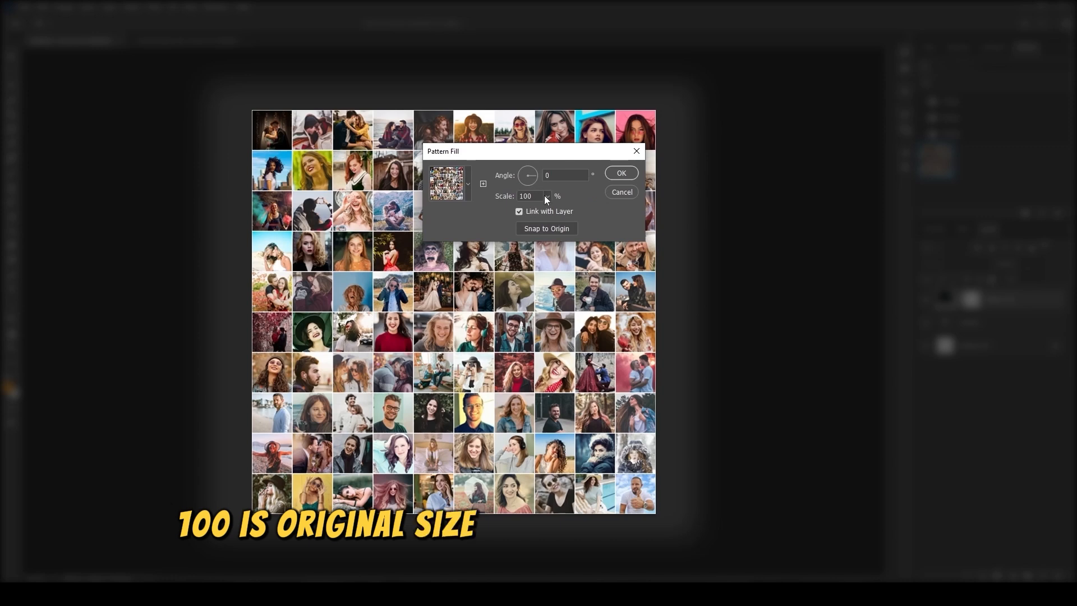
- Try pattern scales of 25, 50, 75 and 200%, and set the mosaic fill's scale to 20%
double_click(531, 196)
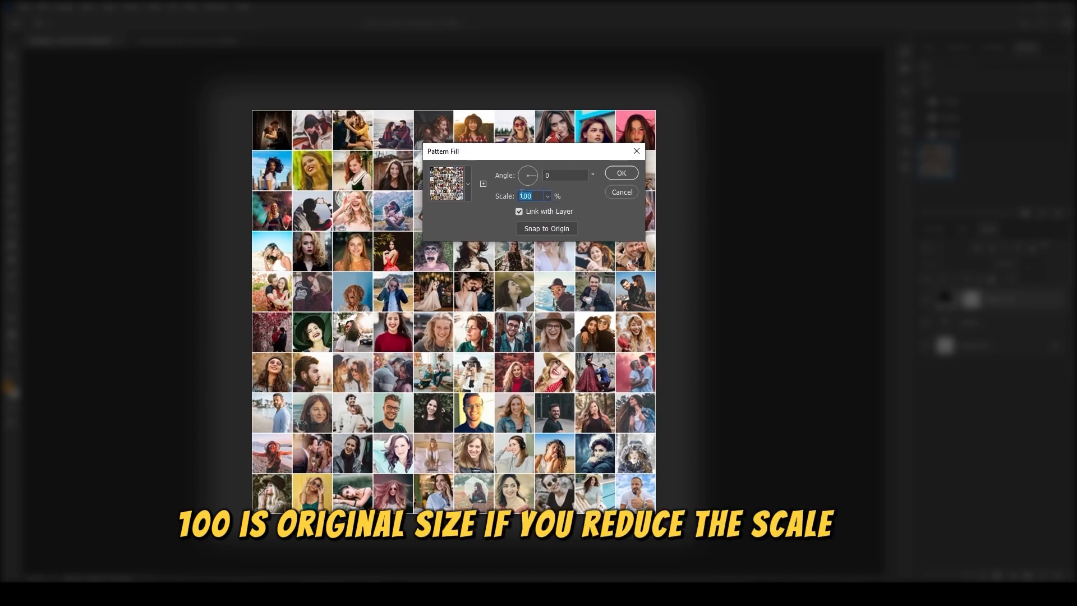
text(25)
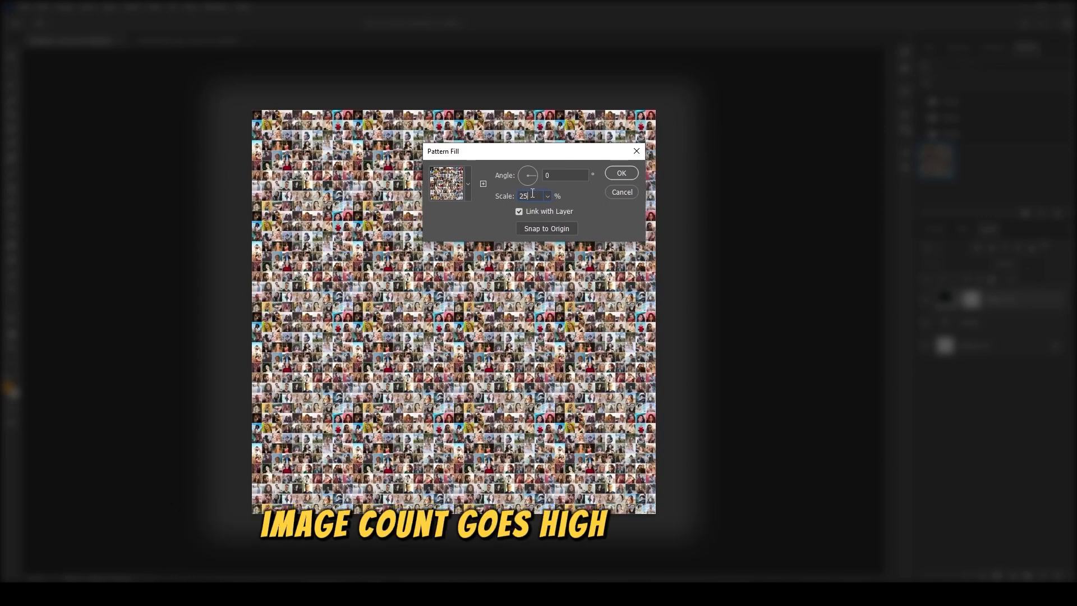
drag(530, 195, 518, 195)
text(50)
text(75)
text(2)
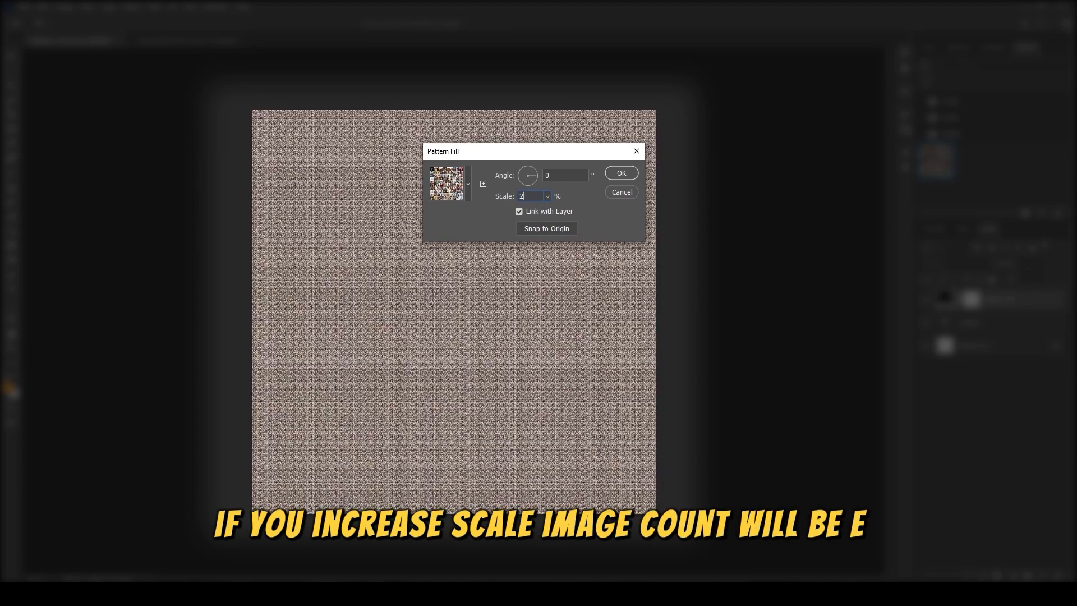
text(00)
text(20)
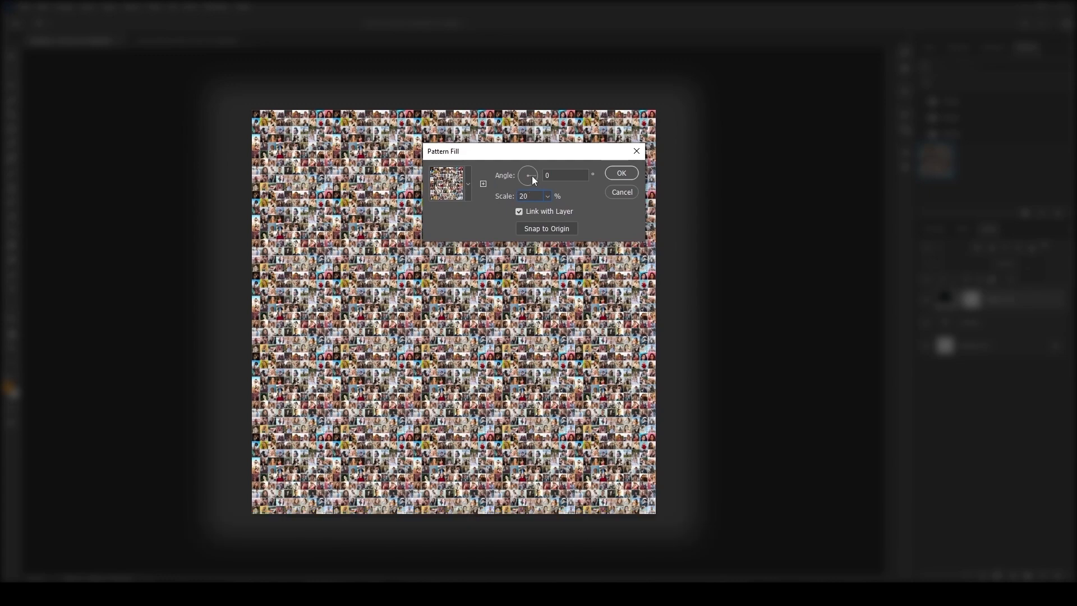
- Try other angles for the mosaic pattern, set the angle back to 0° and apply the pattern fill
click(531, 177)
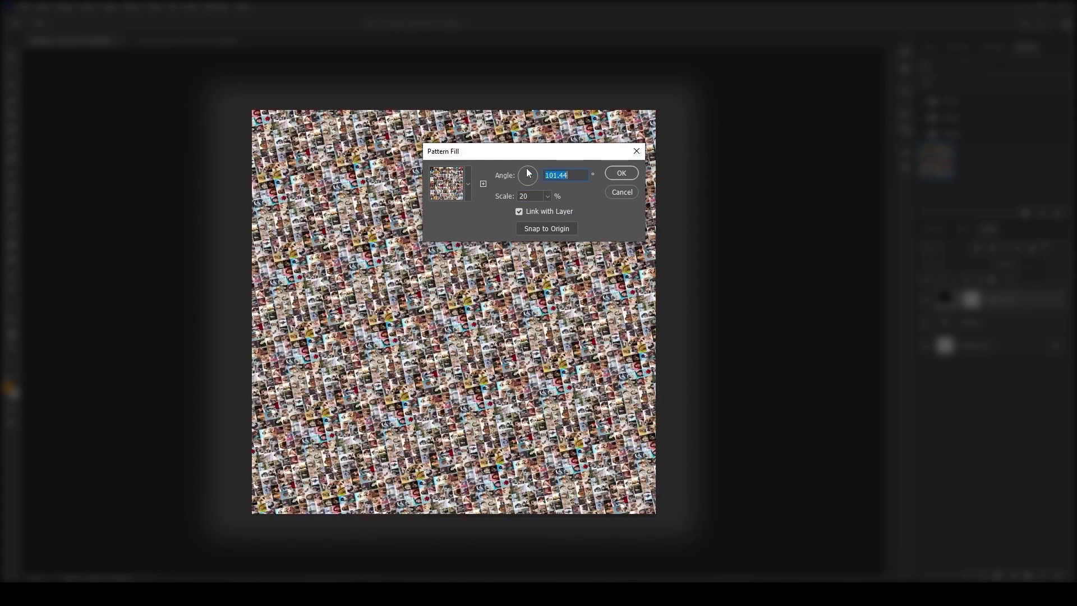
click(522, 177)
text(0)
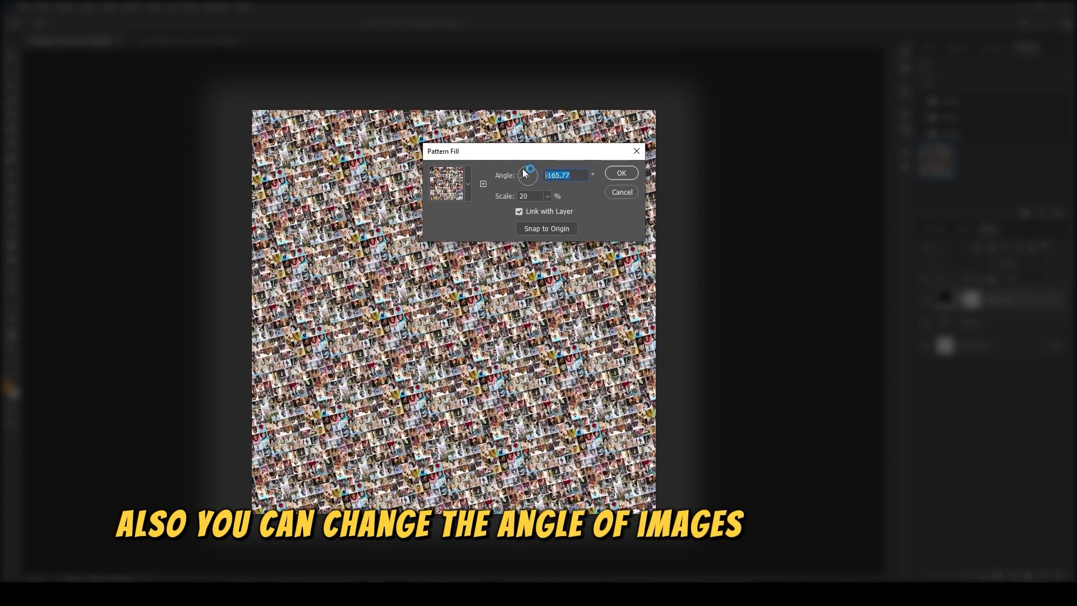
click(615, 174)
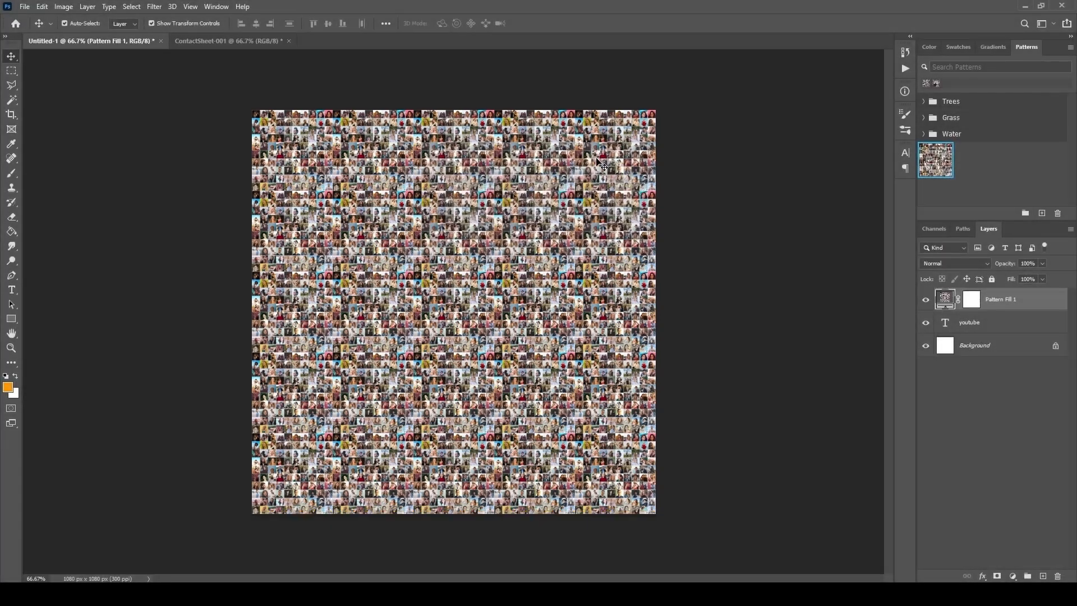
- Compare the canvas with and without Pattern Fill 1, and create a clipping mask from it on the youtube text layer
click(981, 324)
click(926, 299)
click(926, 299)
click(926, 299)
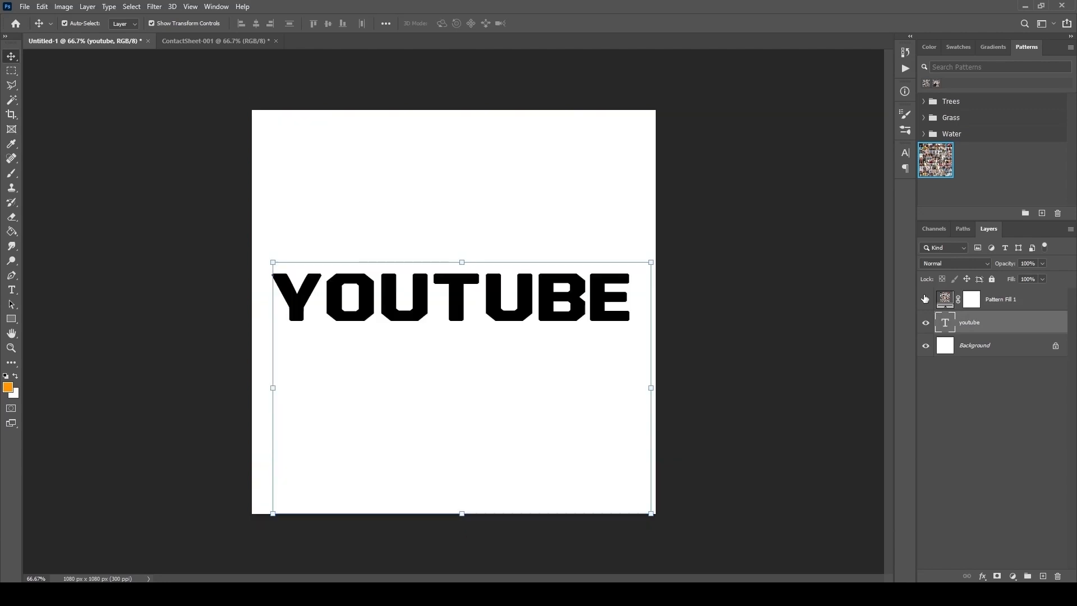
click(926, 299)
click(1046, 307)
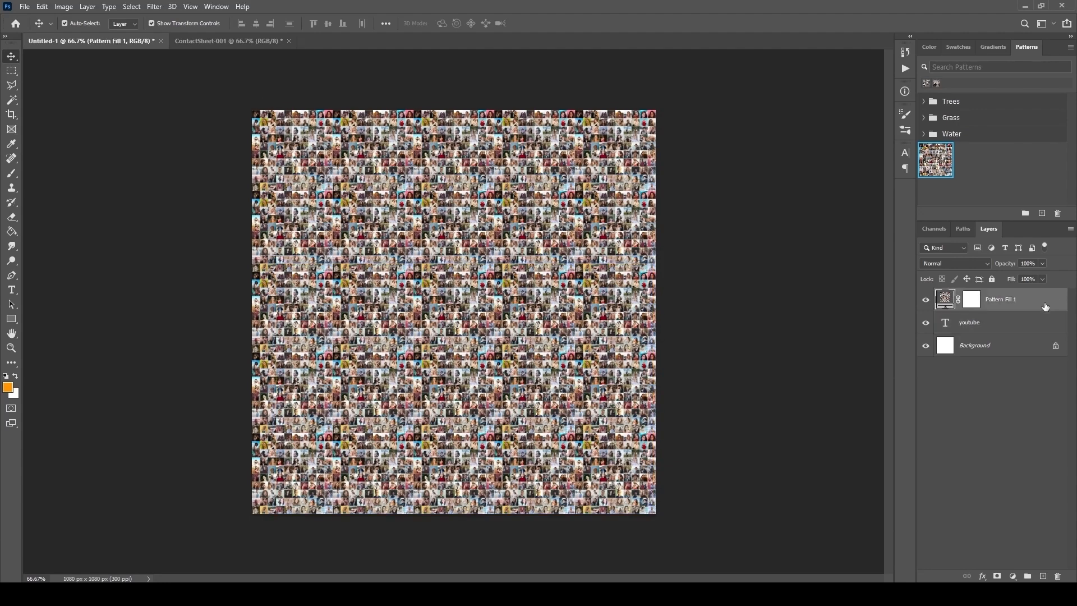
right_click(1045, 306)
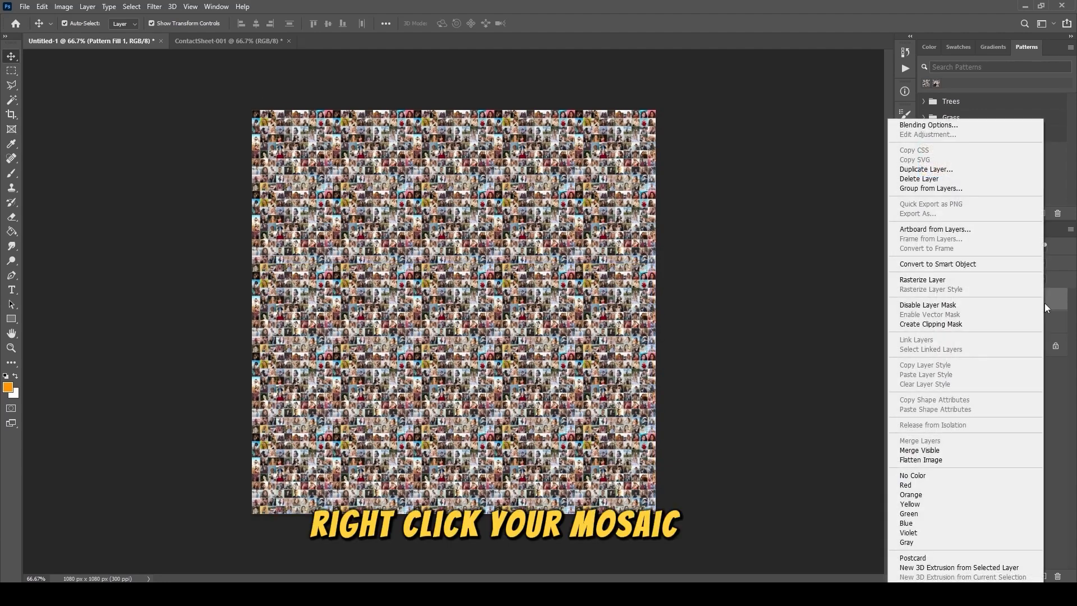
click(945, 325)
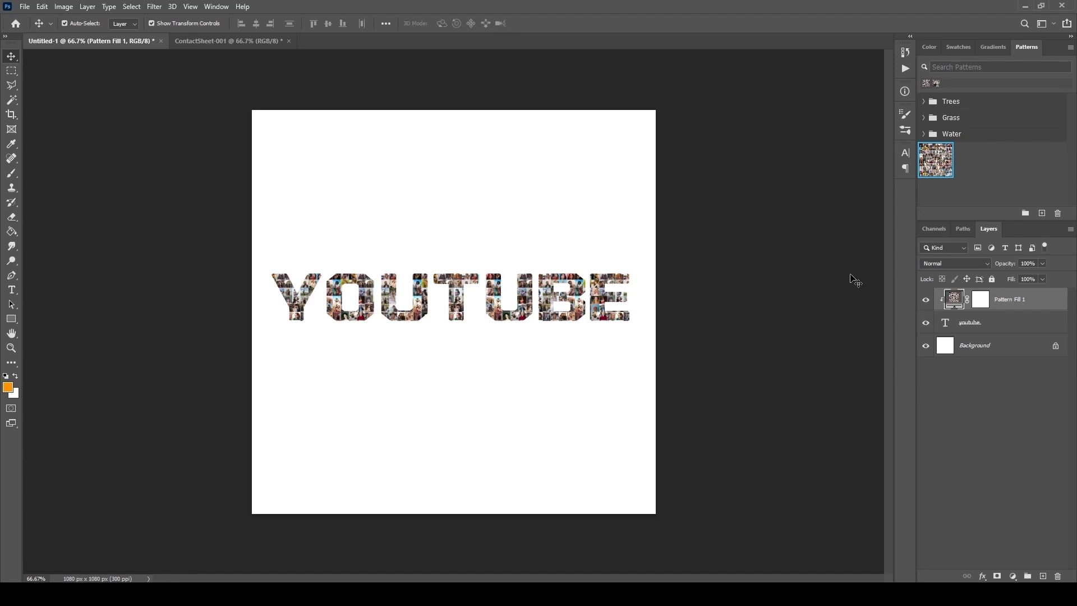
- Compare the text with and without the mosaic, try a 50% pattern scale and set Pattern Fill 1's scale to 10%
click(926, 300)
click(926, 301)
click(926, 302)
click(926, 301)
double_click(954, 299)
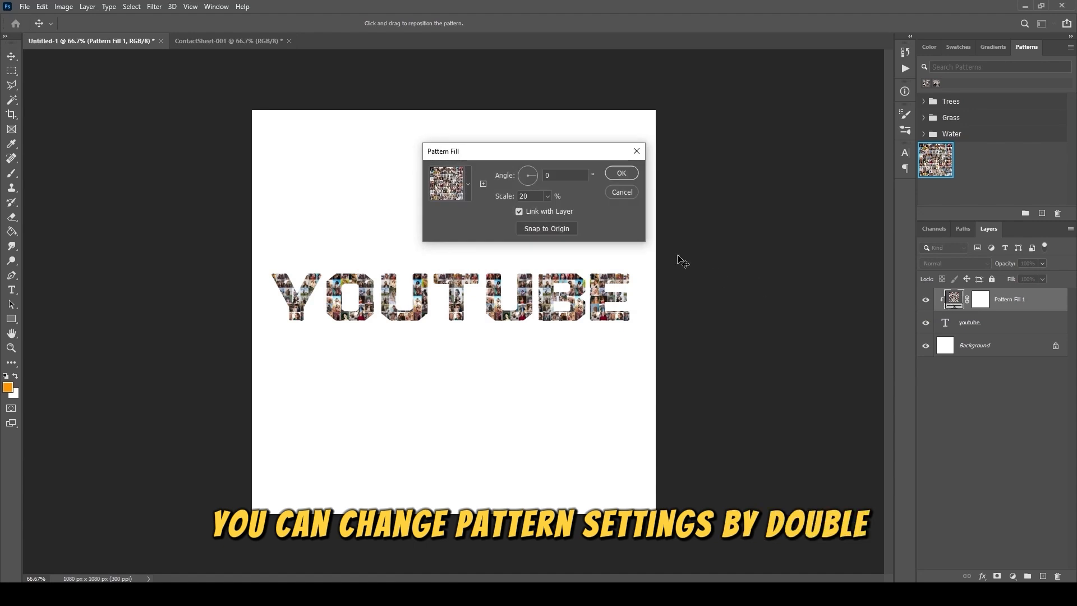
click(535, 196)
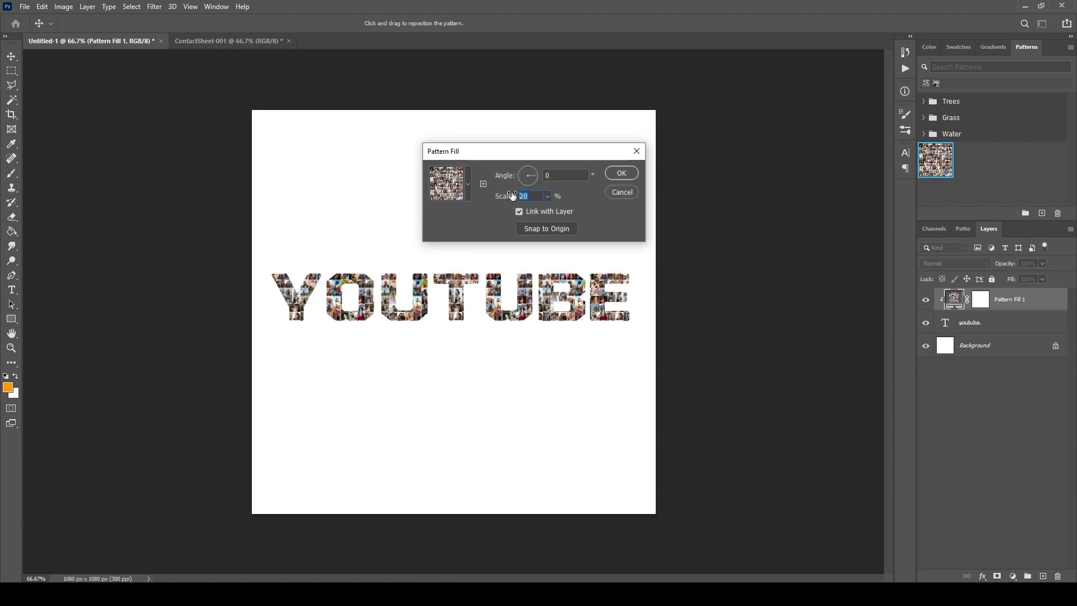
text(50)
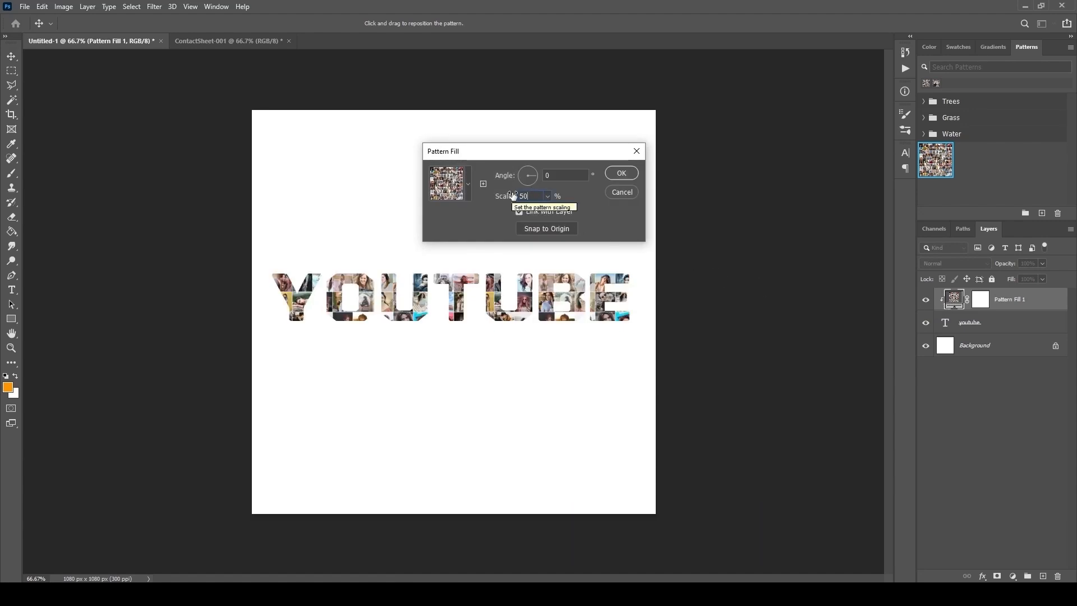
click(532, 195)
text(10)
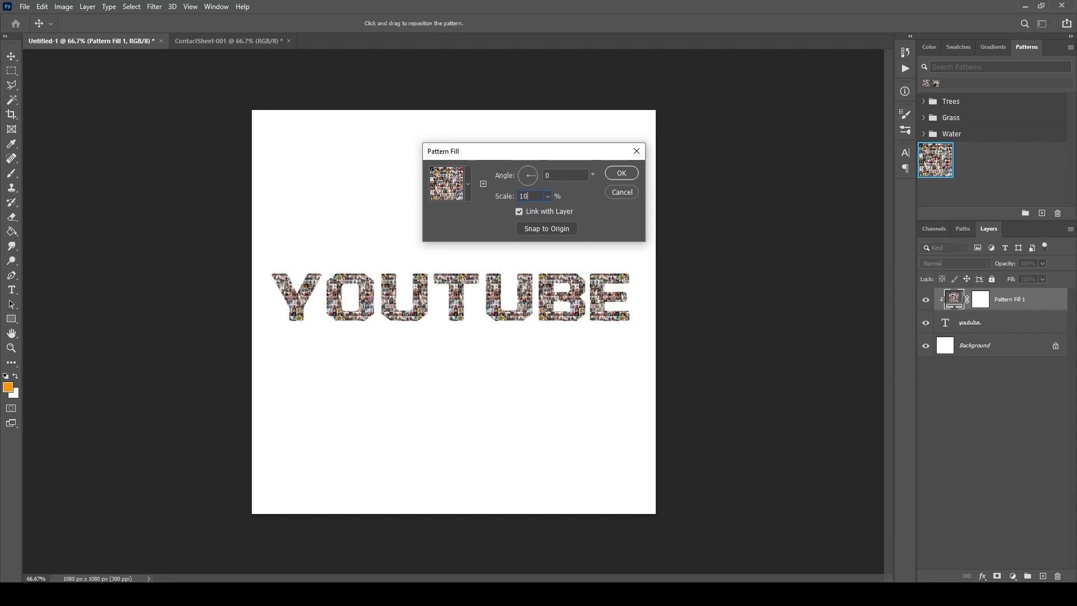
click(621, 174)
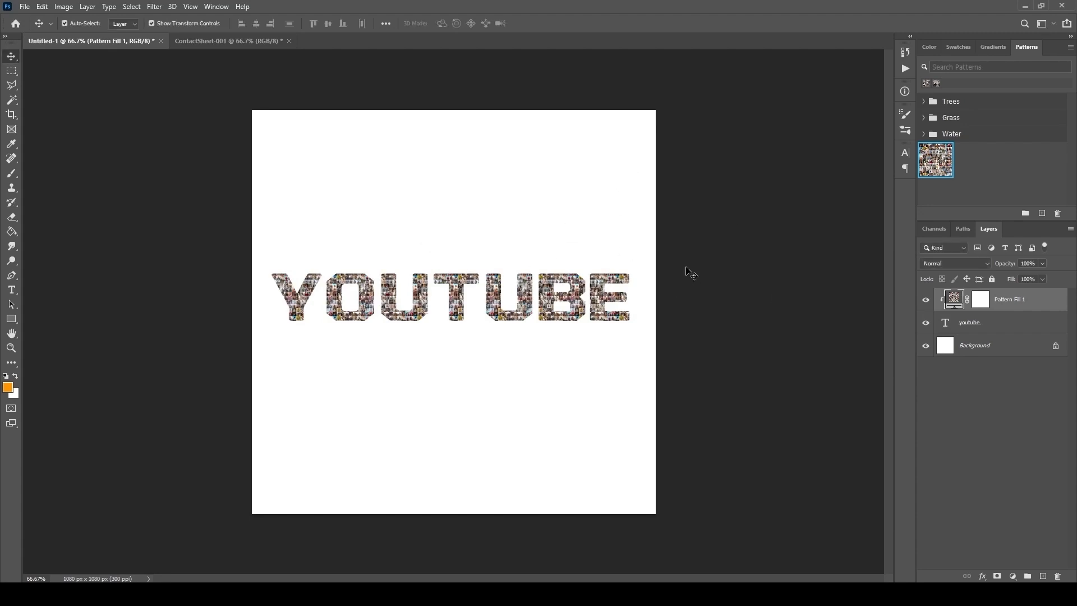
- Select the youtube text layer and open the Youtube Icon image from the Desktop
click(984, 329)
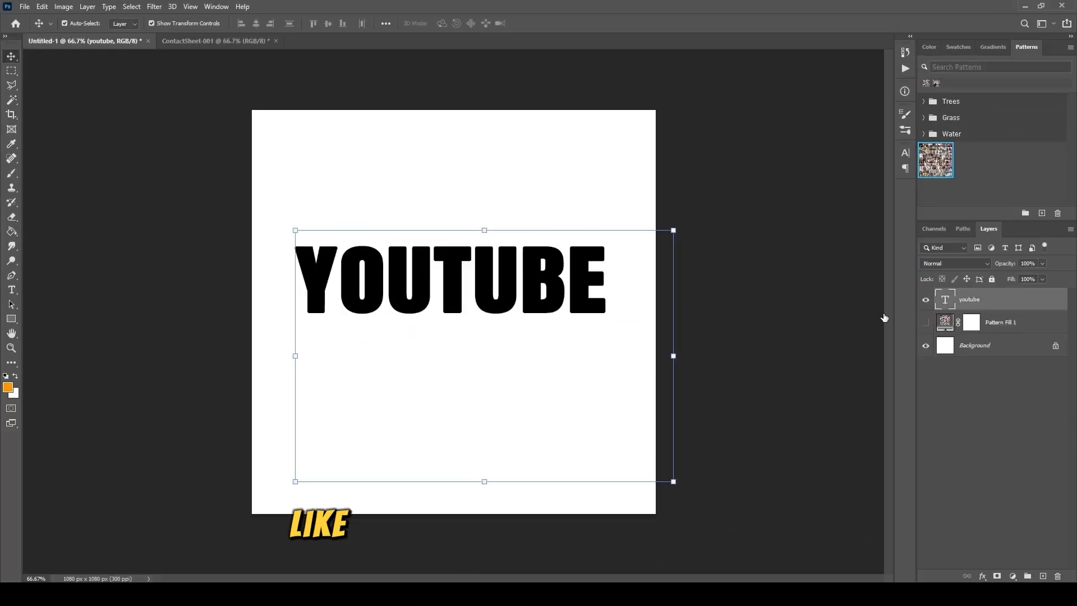
click(25, 7)
click(37, 28)
click(314, 89)
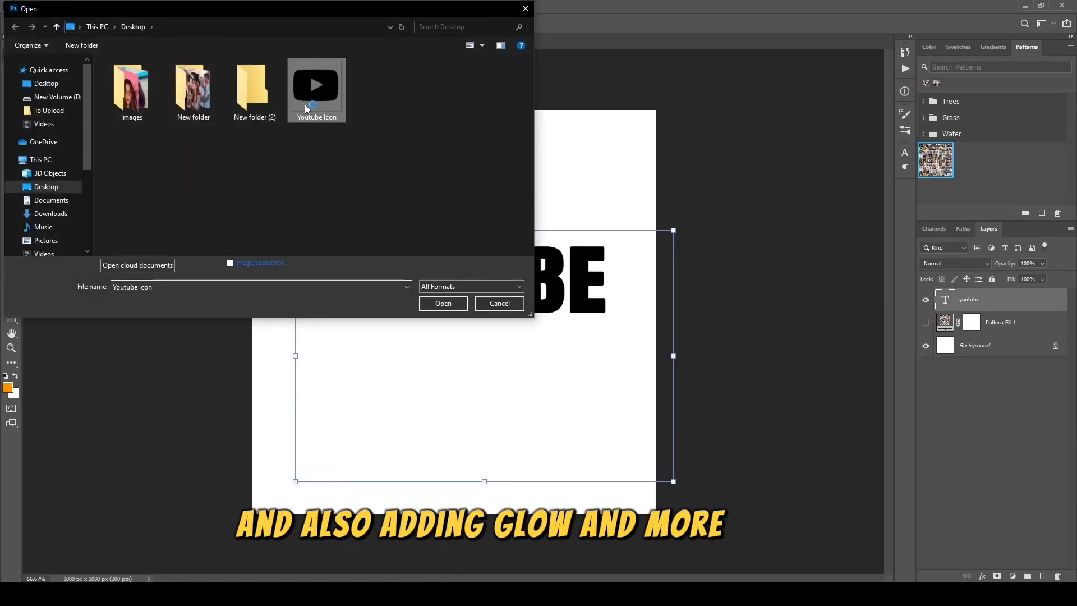
click(443, 302)
- Bring the YouTube icon into the Untitled-1 document, scale it to about 61% and place it below the YOUTUBE text
drag(411, 224, 424, 316)
drag(254, 199, 384, 289)
drag(428, 332, 399, 382)
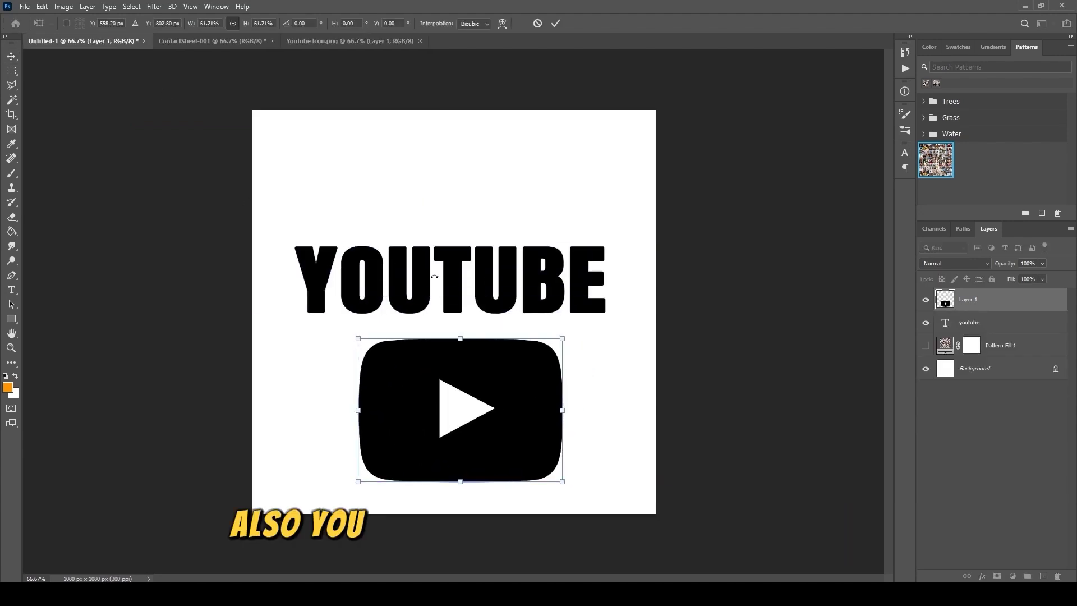
key(Return)
- Move the YOUTUBE text and the icon slightly higher on the canvas and deselect the layers
drag(453, 255, 453, 232)
drag(470, 368, 471, 349)
click(699, 290)
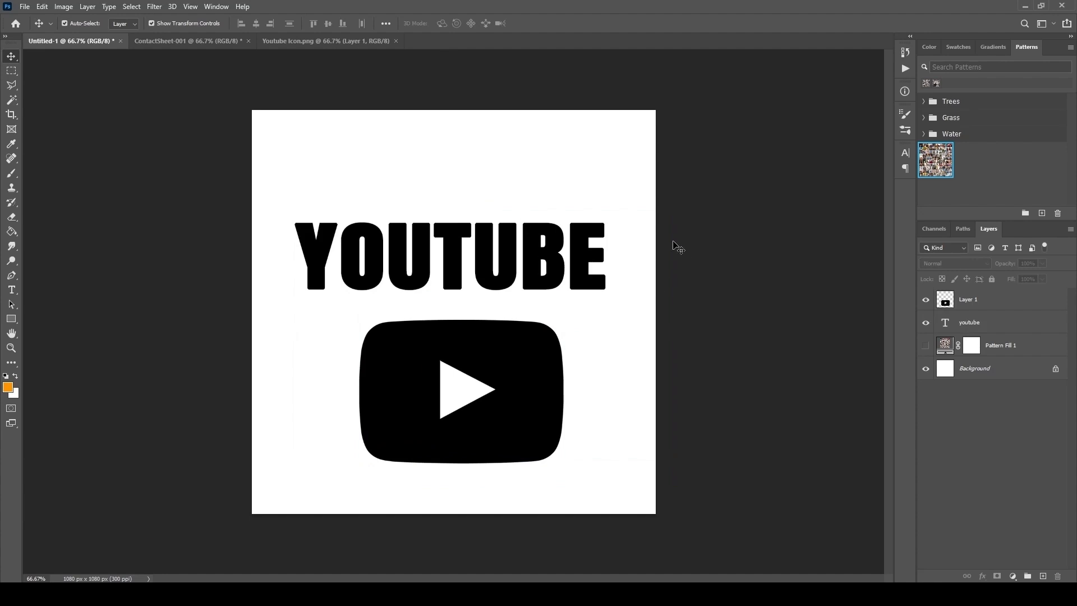
- Merge the youtube text layer with the icon's Layer 1 and shift the merged artwork slightly up the canvas
click(1002, 325)
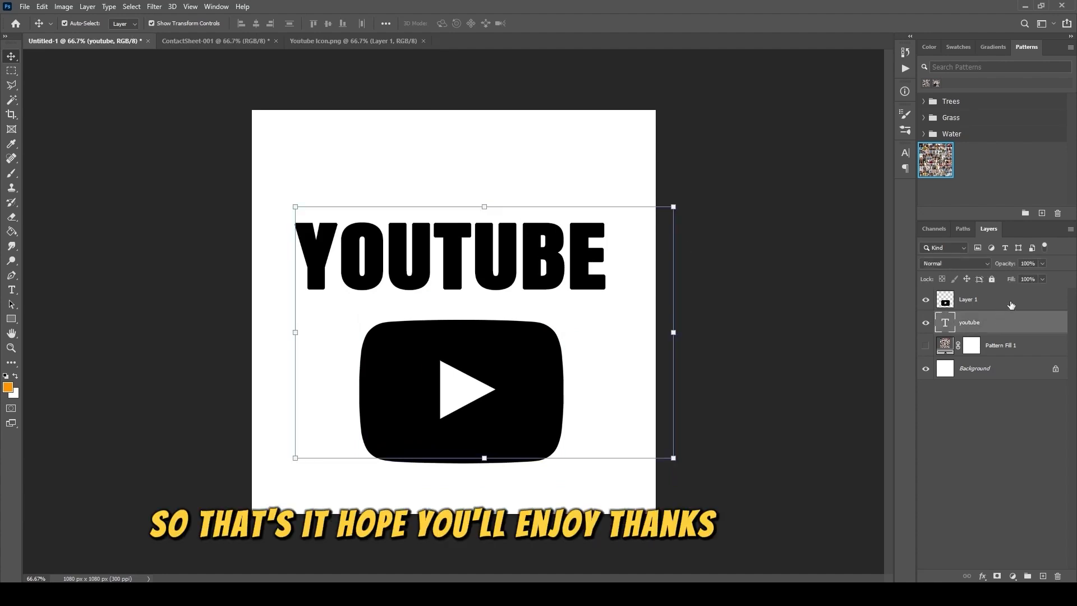
shift+click(1011, 305)
right_click(1011, 301)
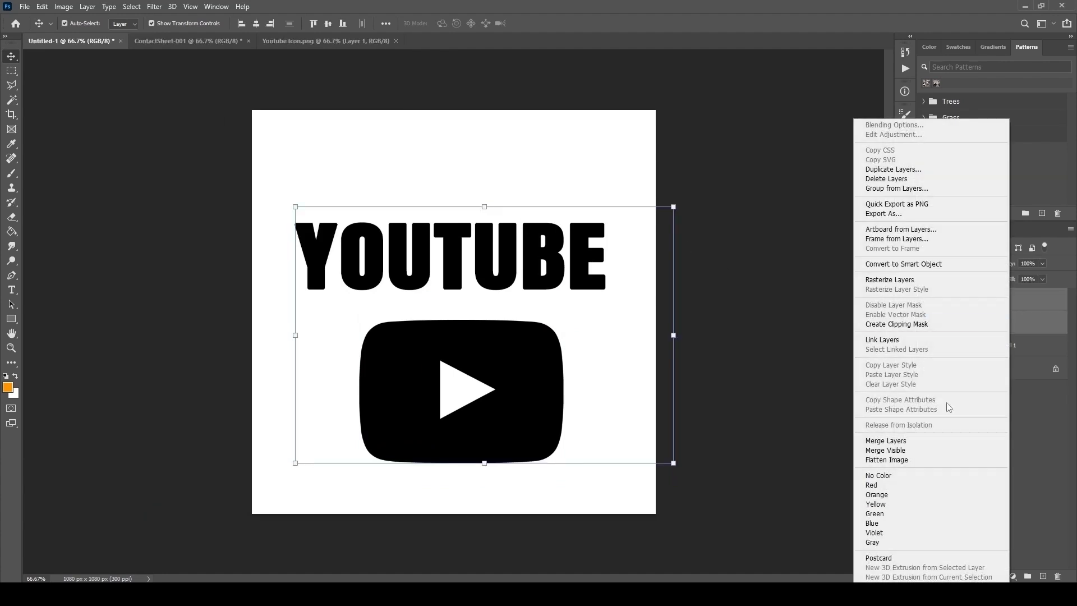
click(923, 441)
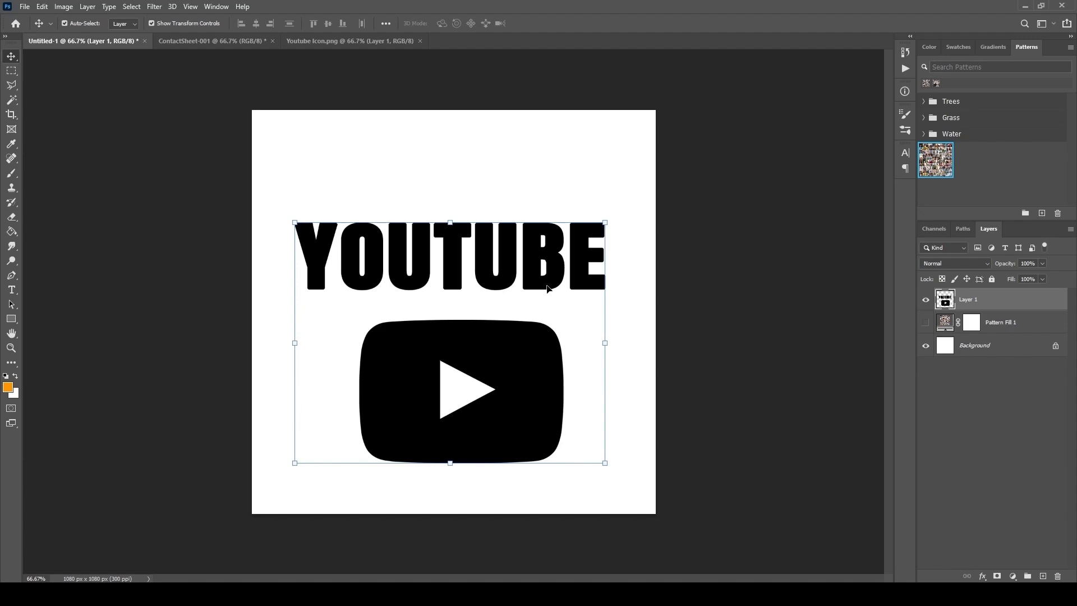
drag(502, 272, 500, 249)
- Place merged Layer 1 beneath Pattern Fill 1, make the pattern visible and clip it to Layer 1
drag(994, 312, 991, 339)
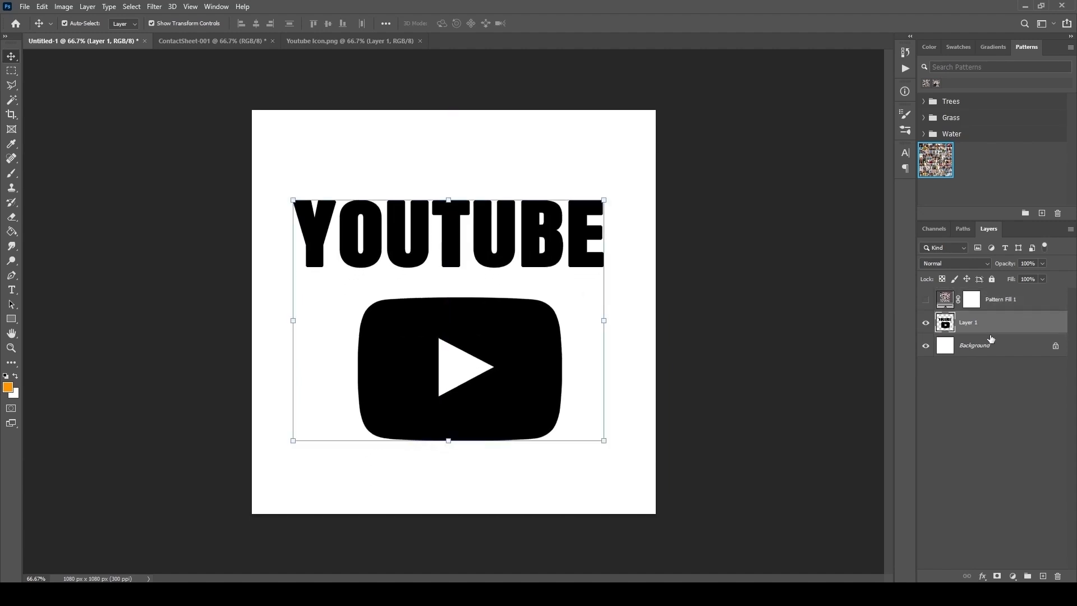
click(926, 299)
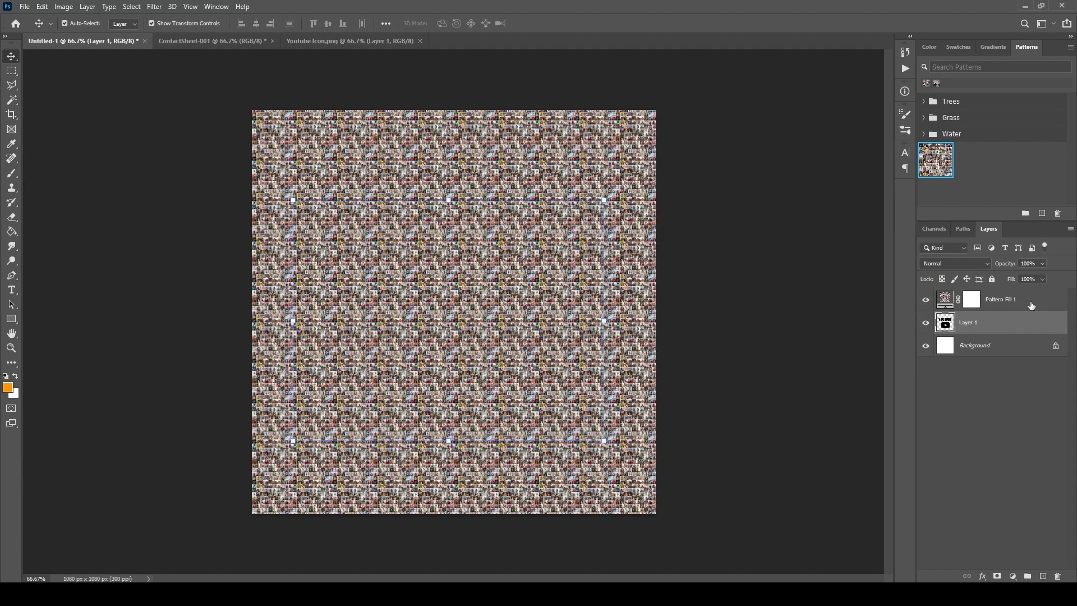
right_click(1031, 302)
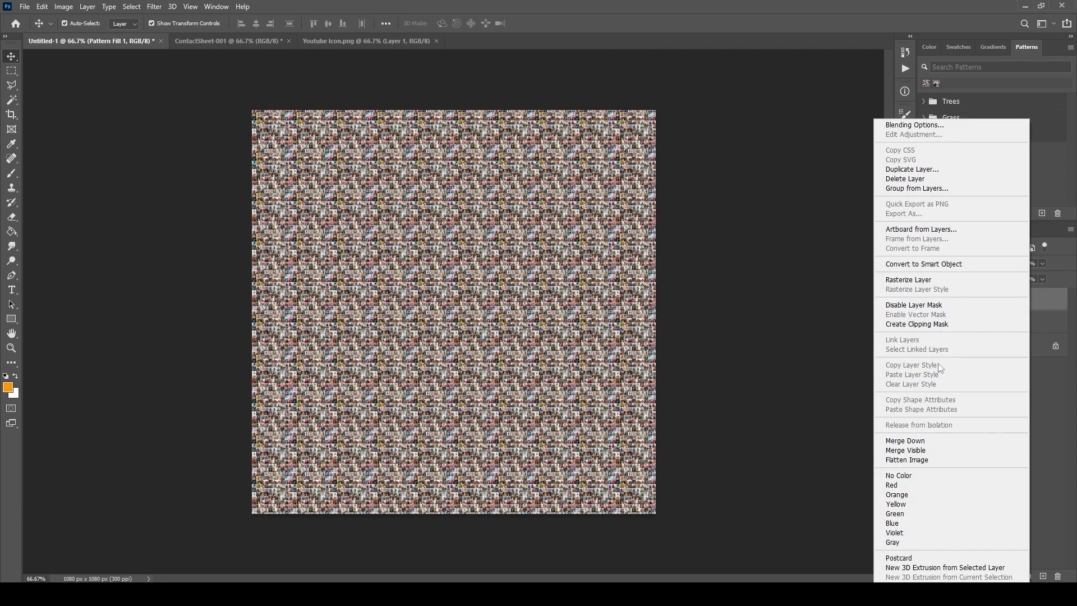
click(920, 325)
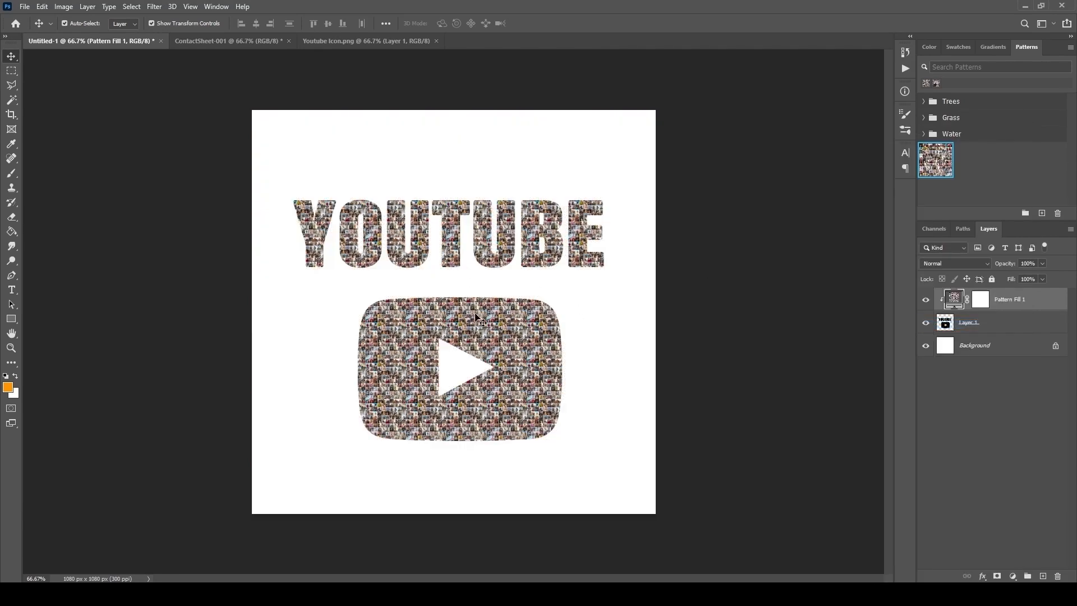
- Duplicate Layer 1 and move the copy above Pattern Fill 1 in the layer stack
click(992, 332)
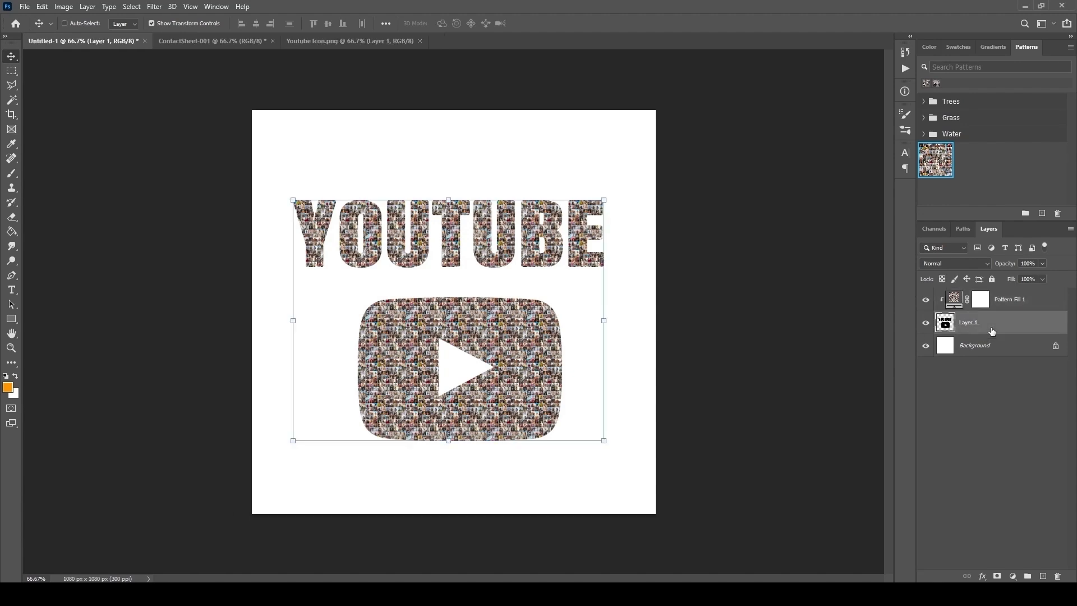
key(ctrl+j)
drag(997, 323, 996, 291)
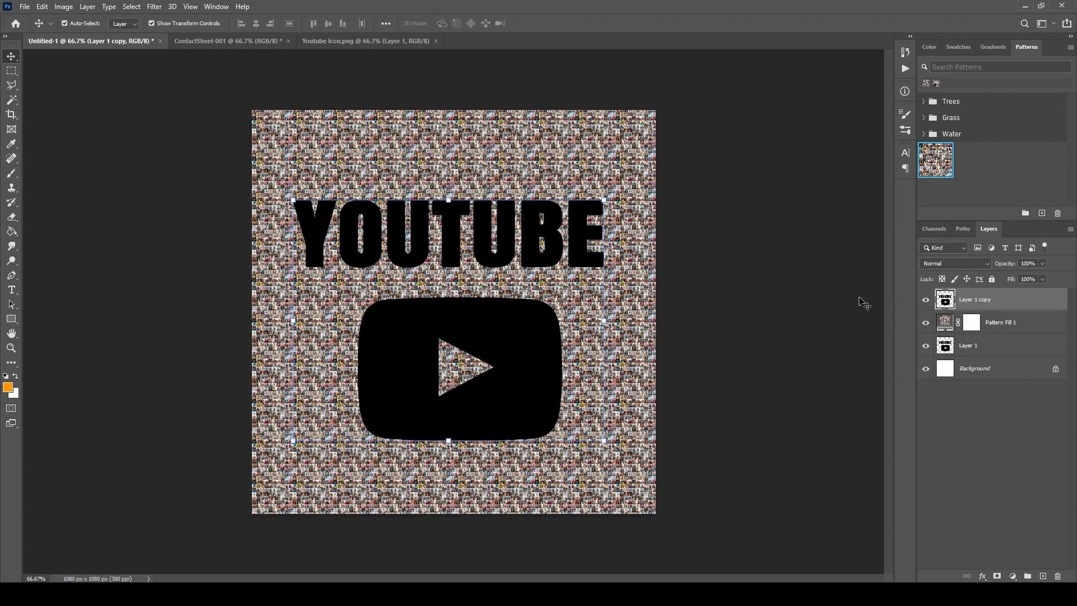
- Add a 4 px outside Stroke in orange (ff5400) to Layer 1 copy
right_click(1008, 301)
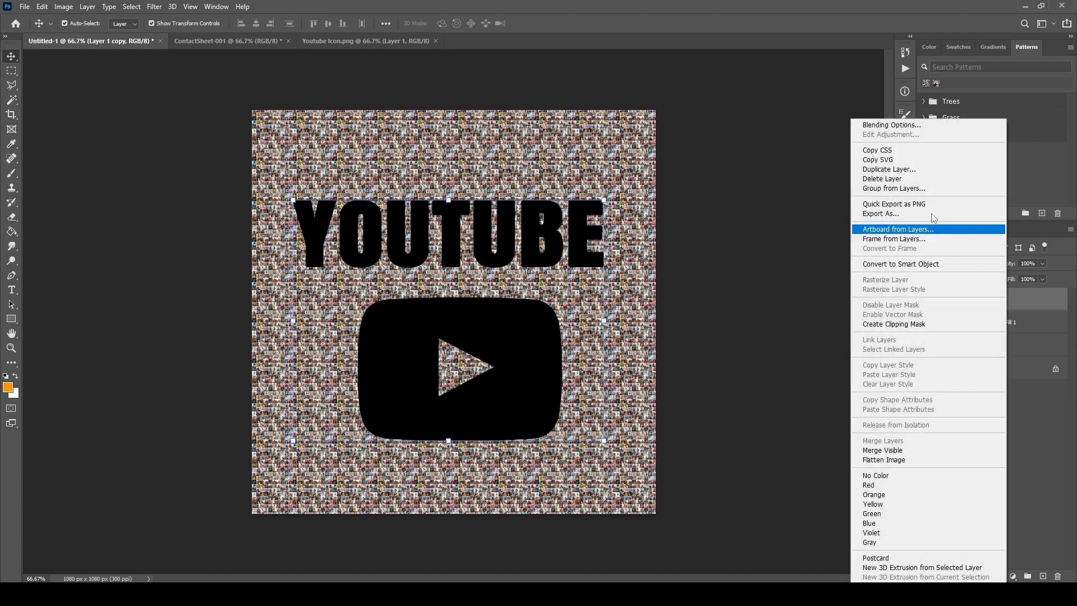
click(890, 125)
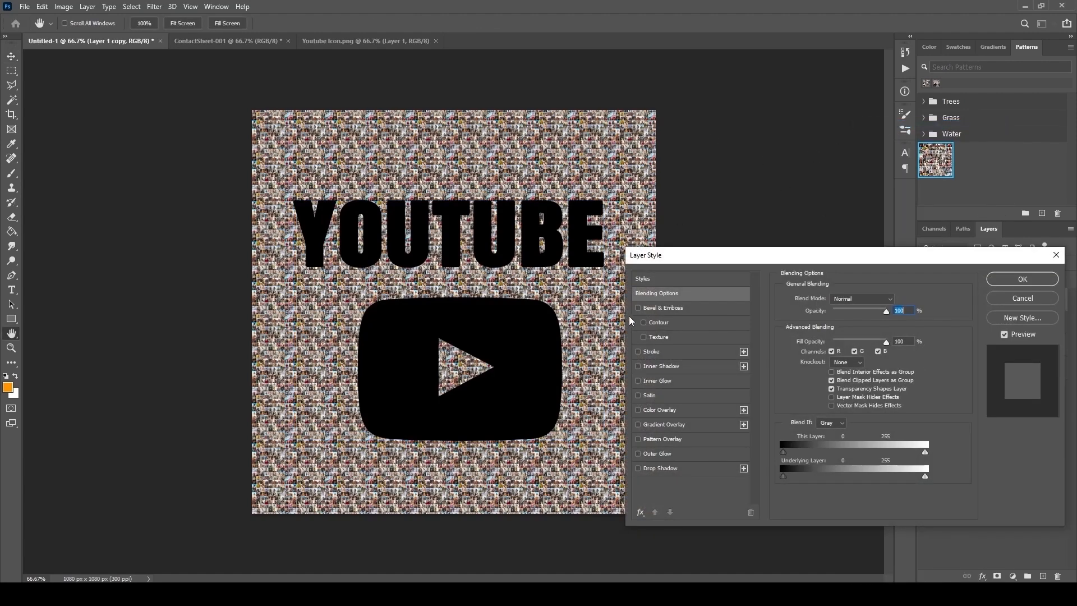
click(638, 351)
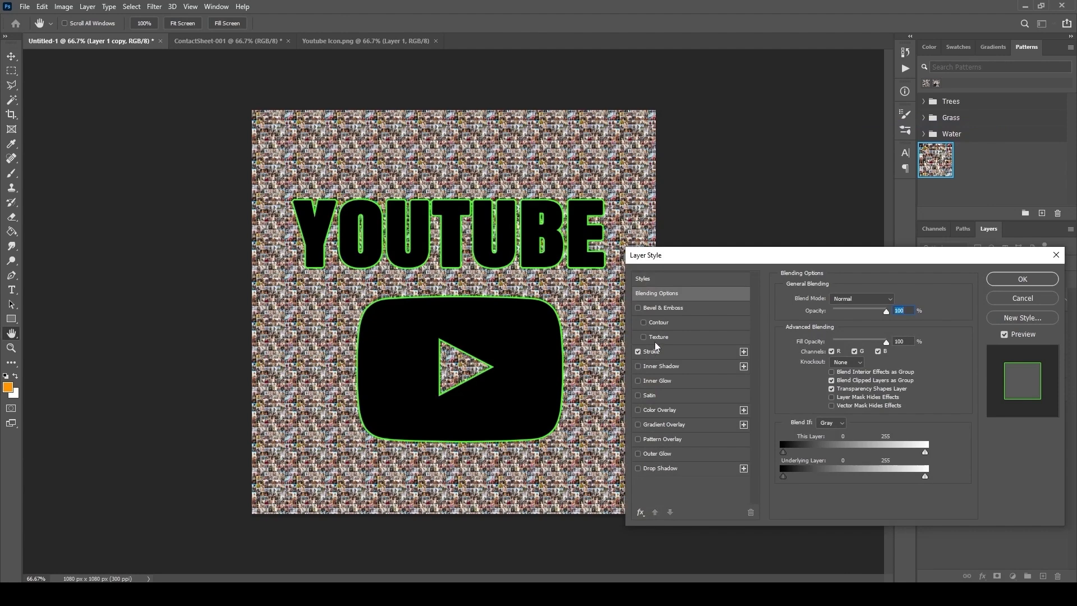
click(665, 351)
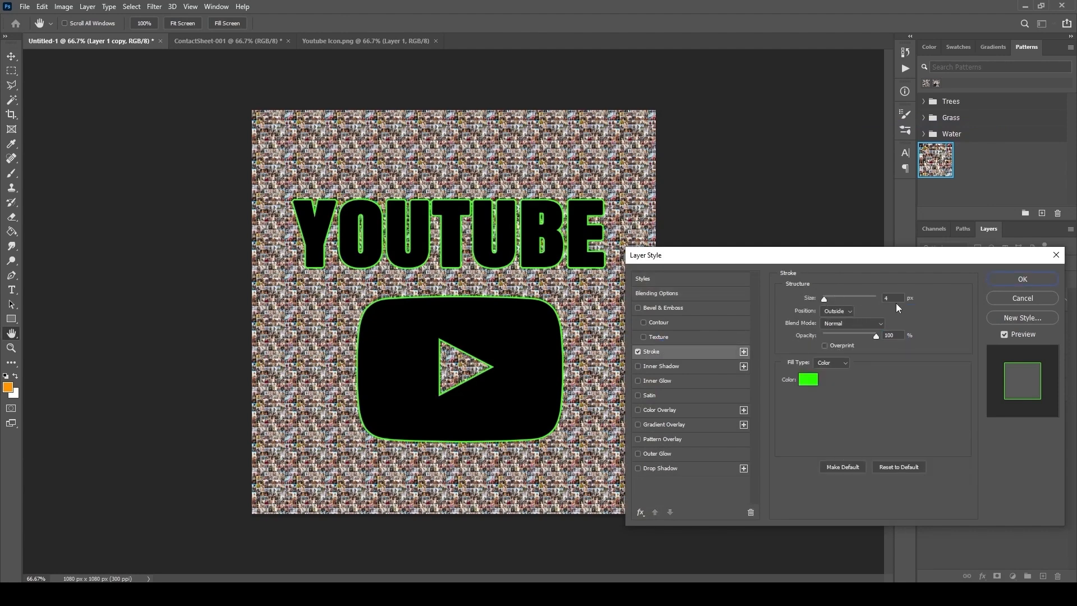
click(807, 380)
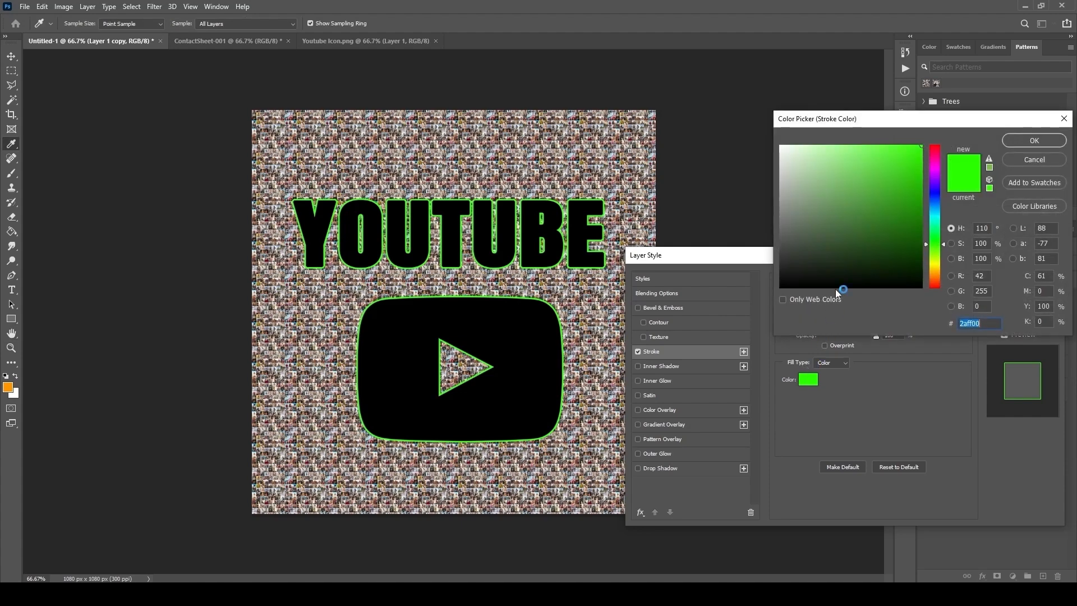
click(933, 280)
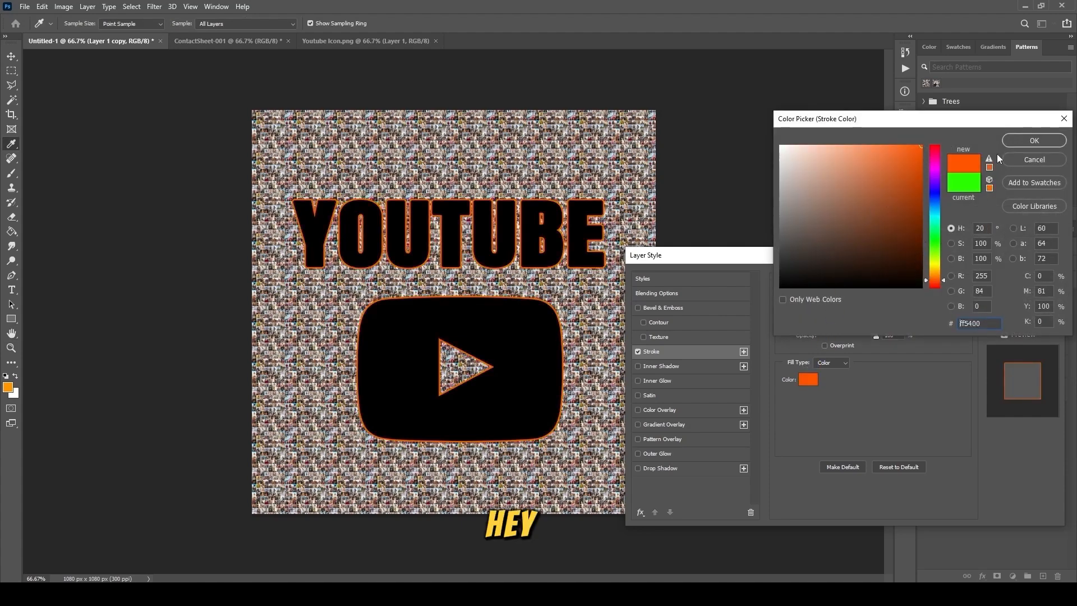
click(1034, 141)
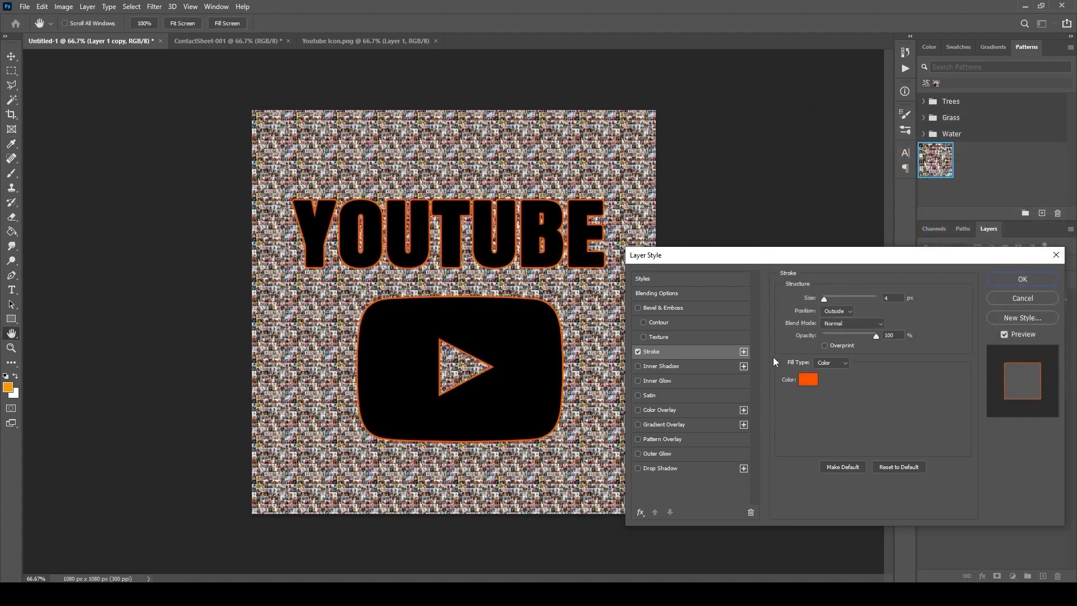
click(997, 280)
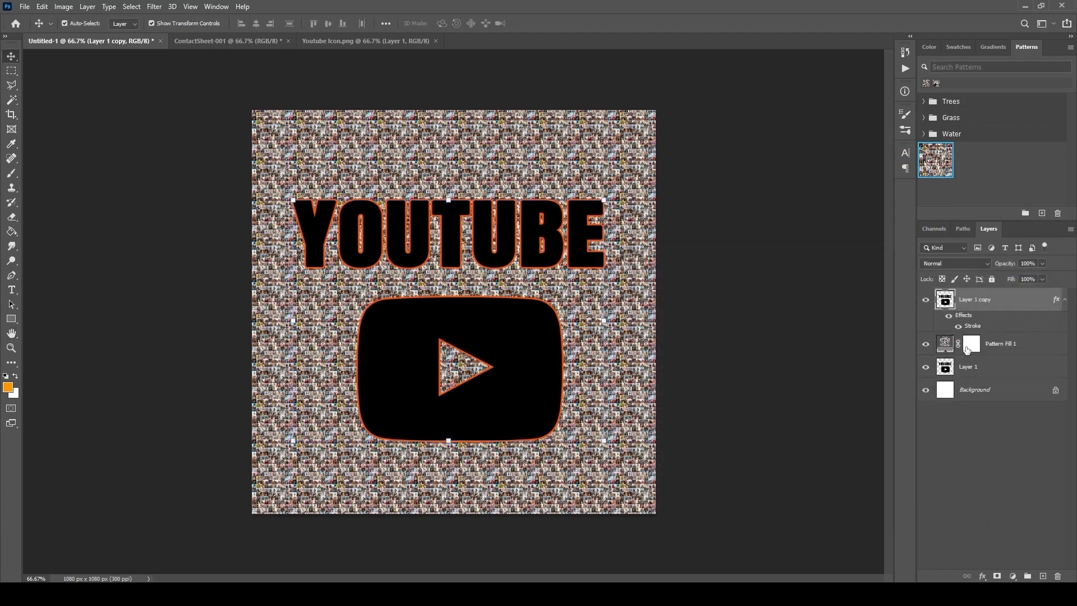
- Set the fill of Layer 1 copy to 0% and deselect the layer
click(1042, 279)
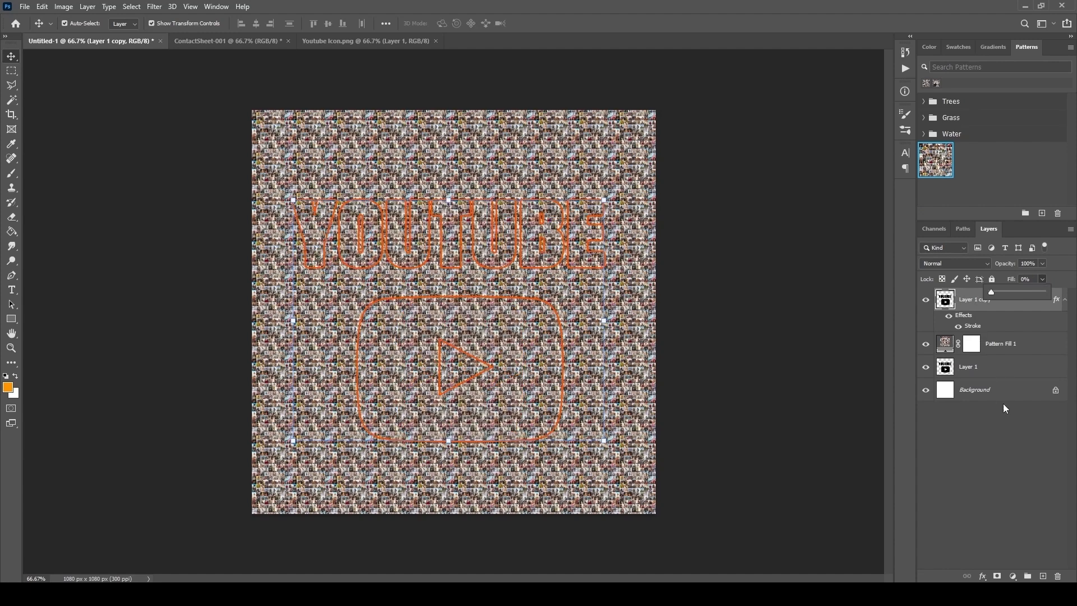
click(998, 444)
click(998, 445)
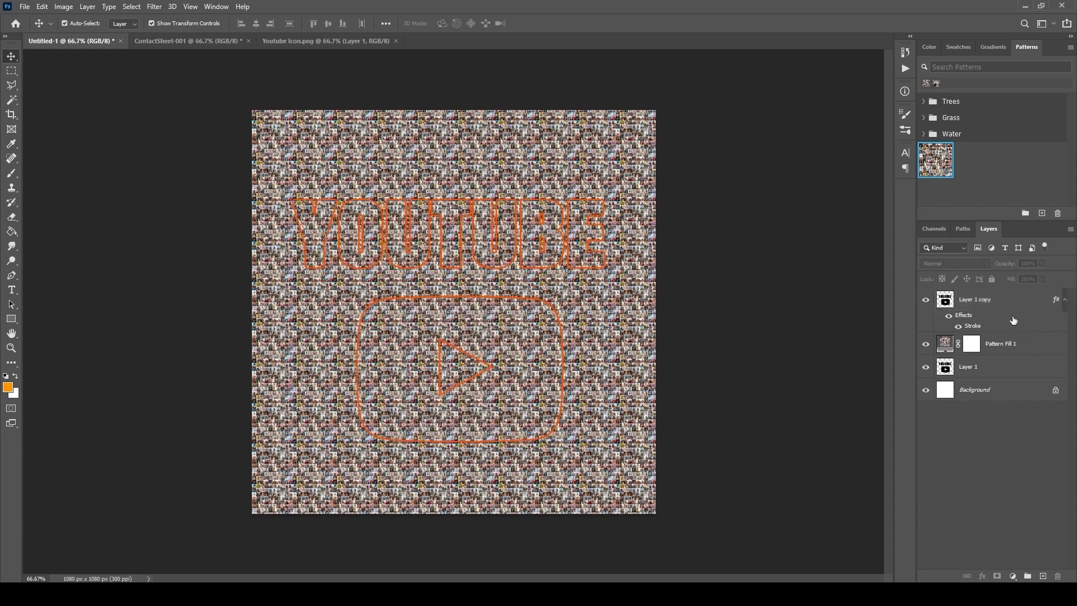
- Clip Pattern Fill 1 to Layer 1 again with a clipping mask
click(1027, 350)
right_click(1027, 349)
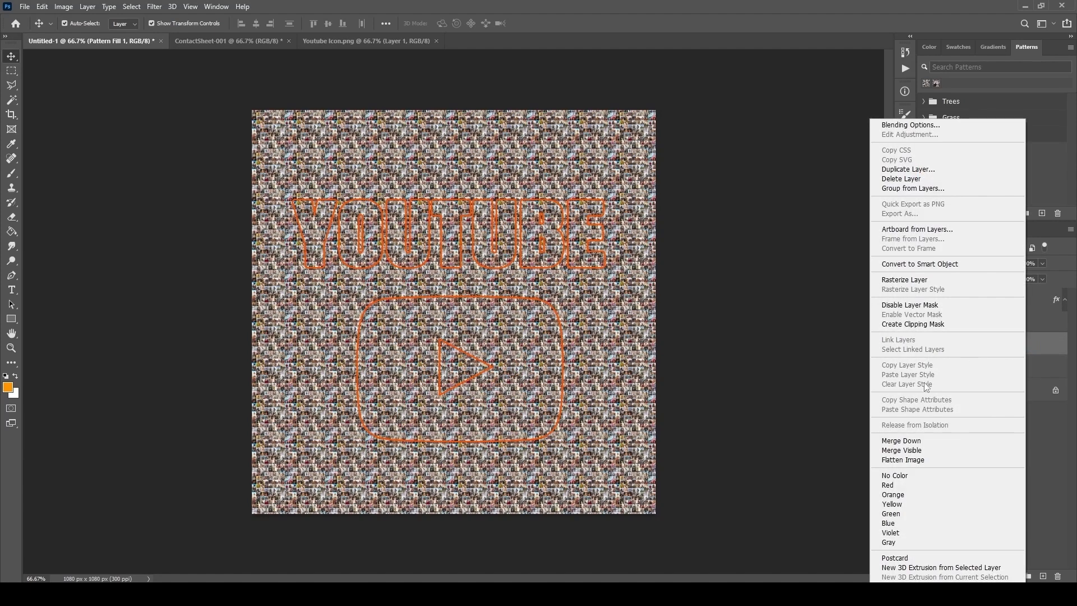
click(912, 324)
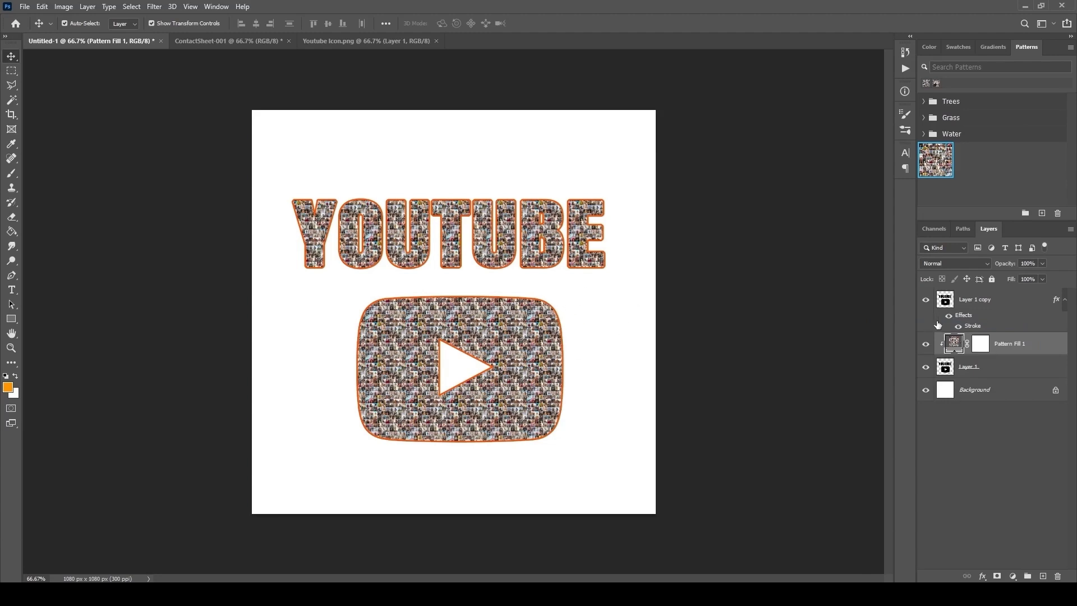
- Hide the Background layer and add an orange Outer Glow to Layer 1 copy
click(927, 392)
click(926, 392)
click(926, 392)
double_click(971, 316)
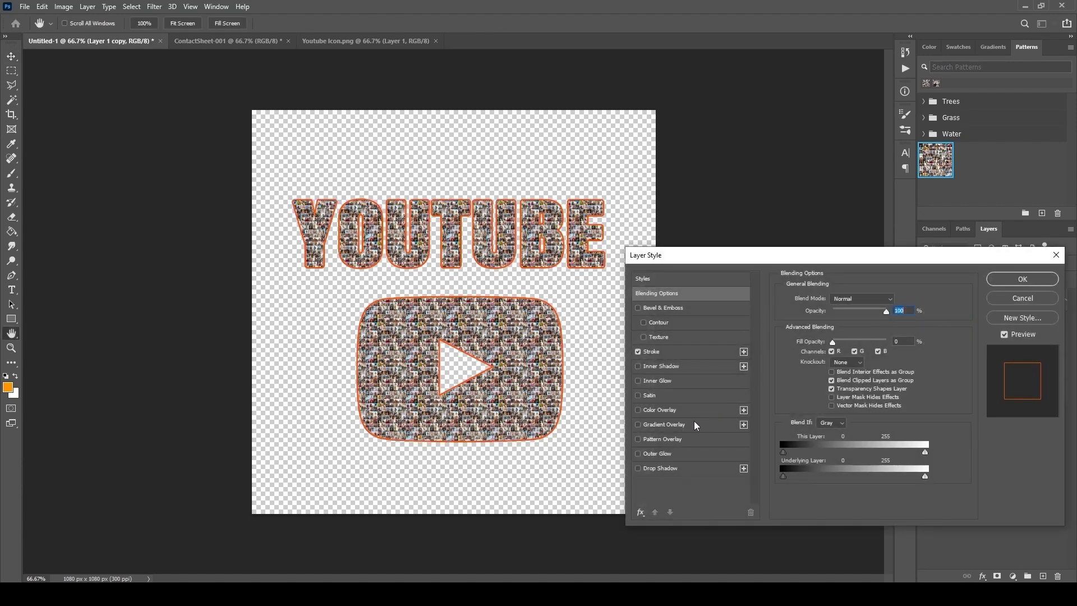
click(673, 456)
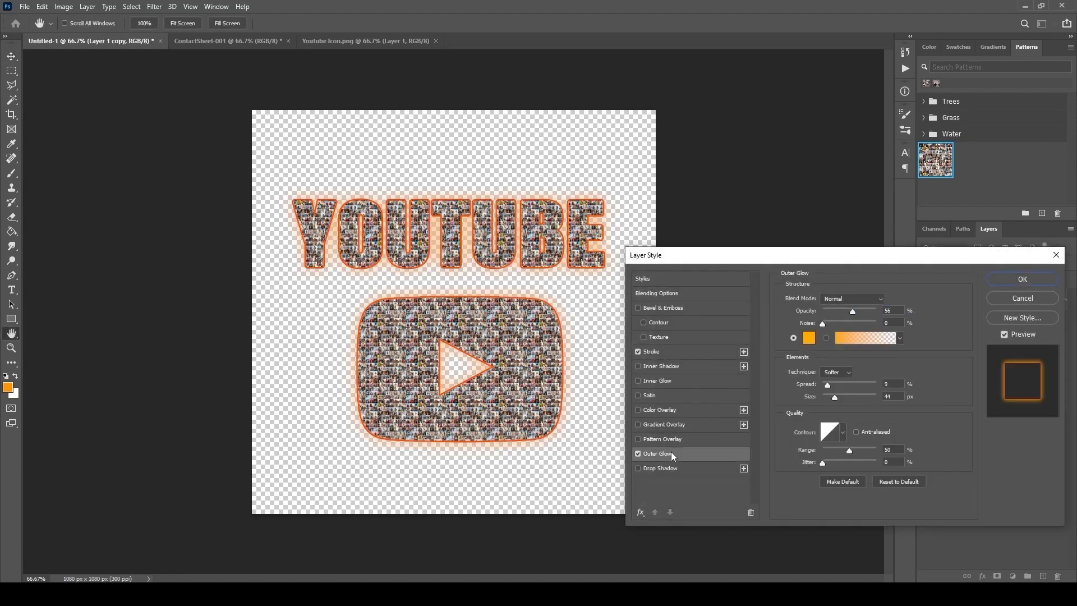
click(1051, 276)
key(v)
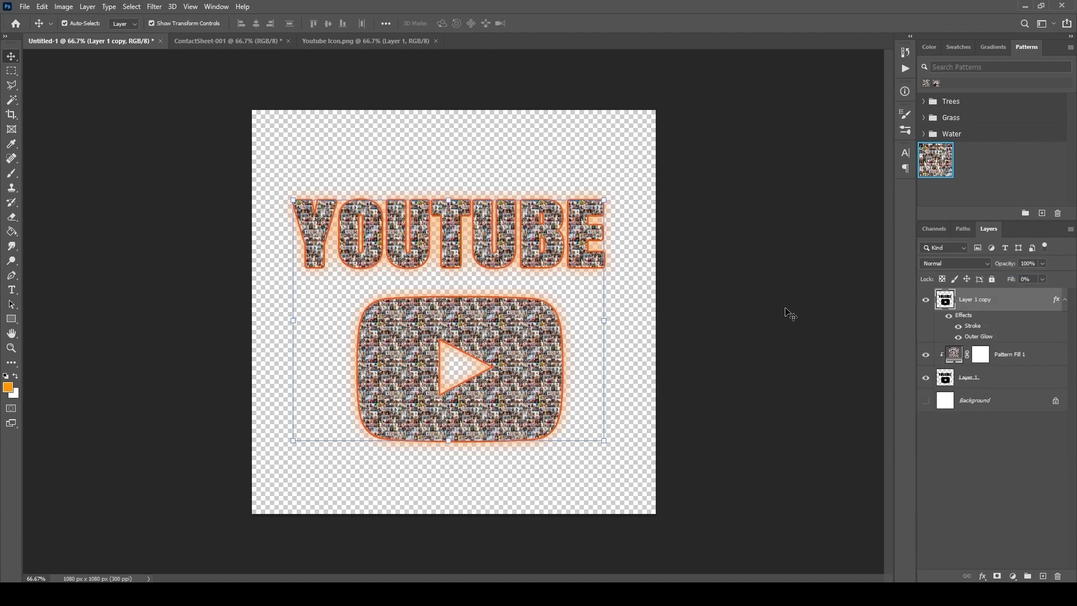
- Show and unlock the Background layer and give it a black (000000) Color Overlay
click(927, 403)
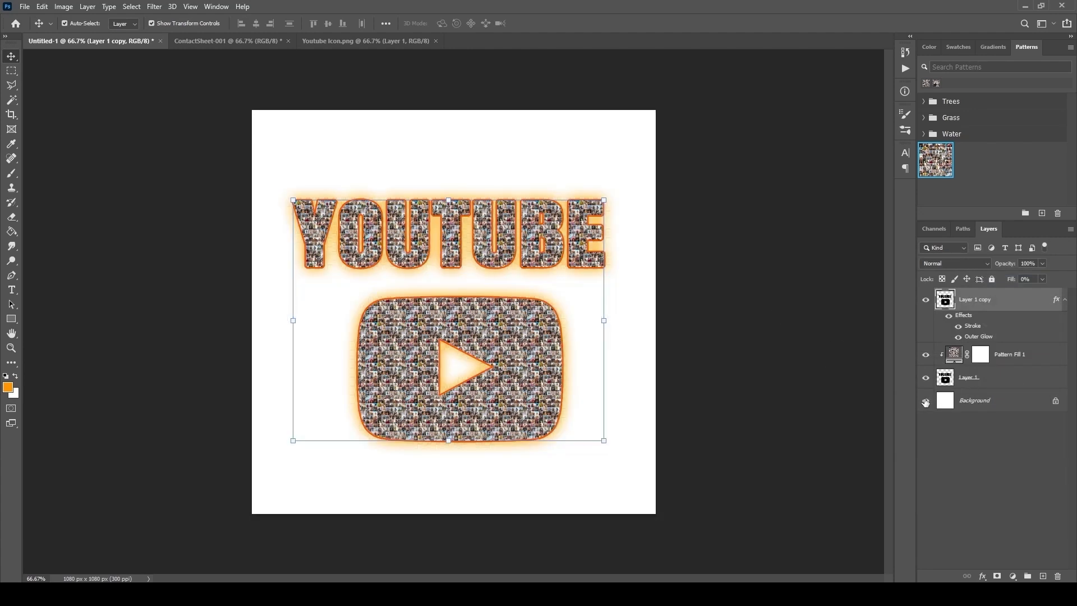
click(1057, 402)
right_click(988, 403)
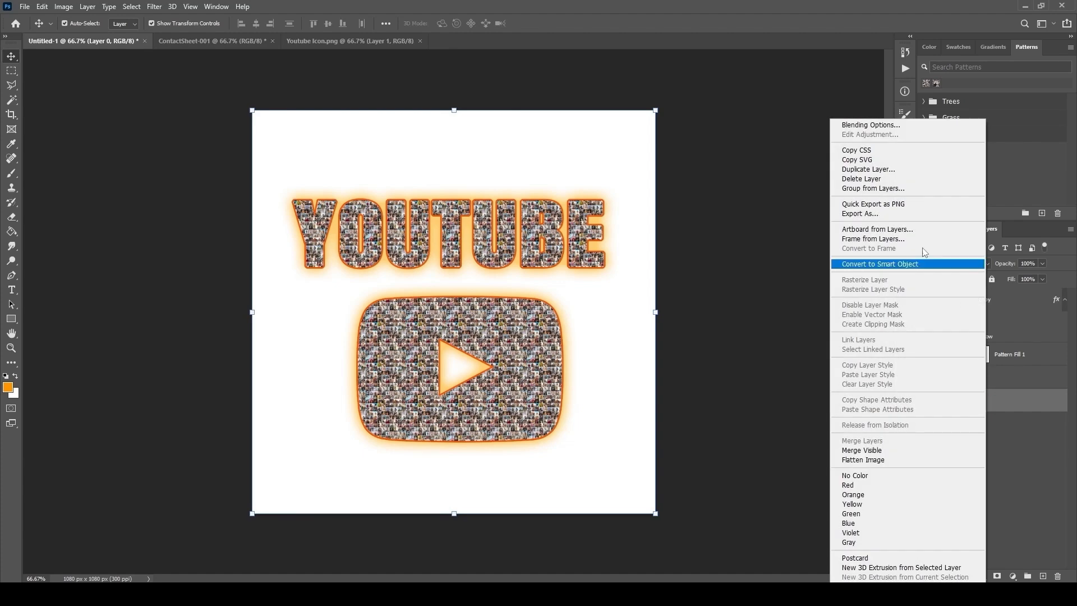
click(881, 128)
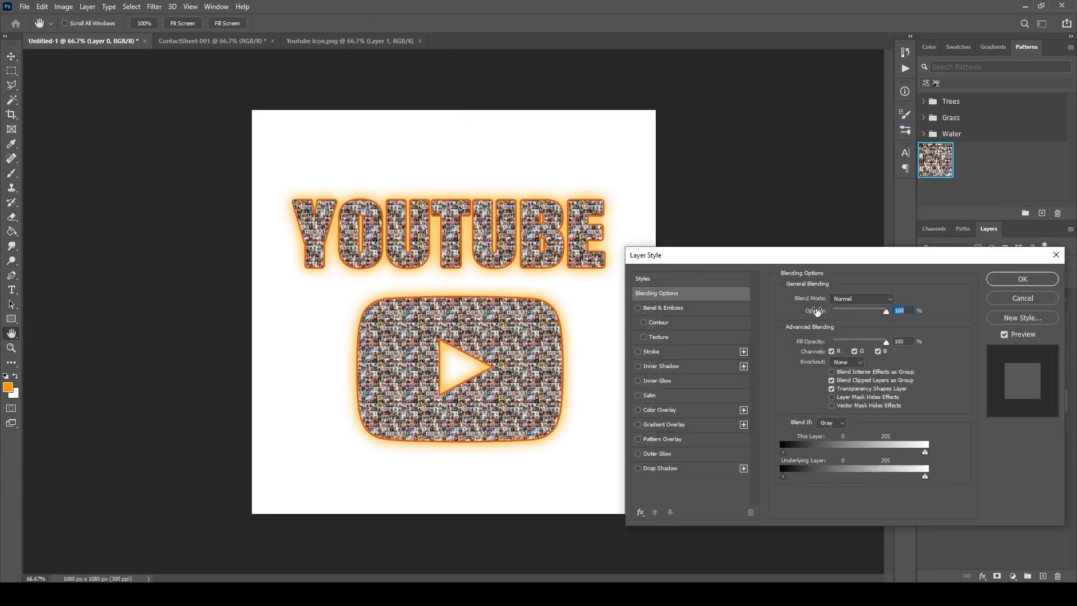
click(667, 413)
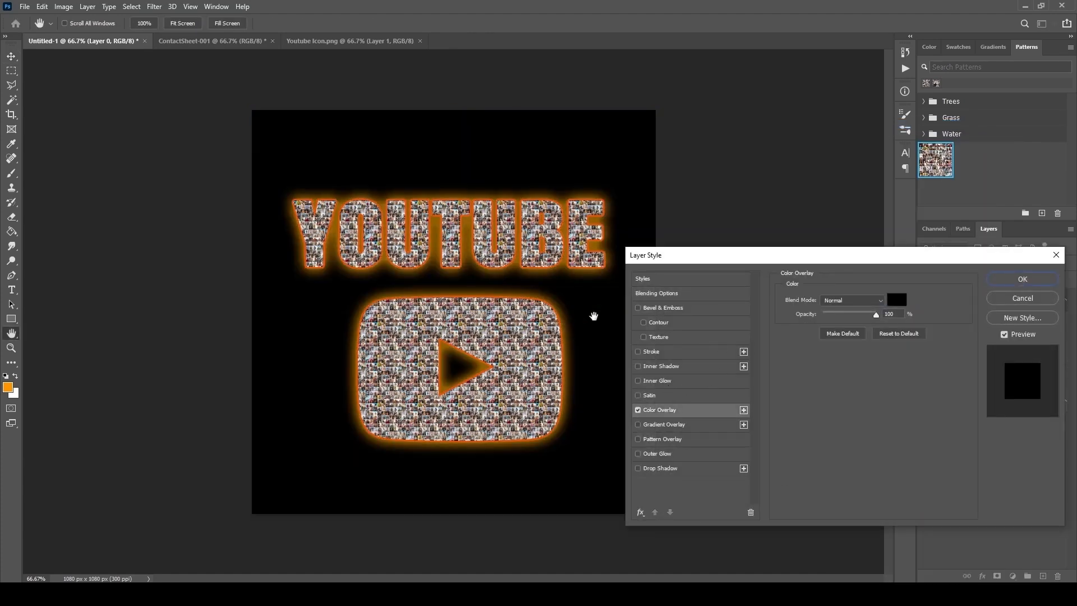
click(891, 299)
mouse_move(844, 232)
mouse_down()
mouse_move(1069, 94)
mouse_move(854, 165)
mouse_move(866, 253)
mouse_move(774, 178)
mouse_move(777, 292)
mouse_up()
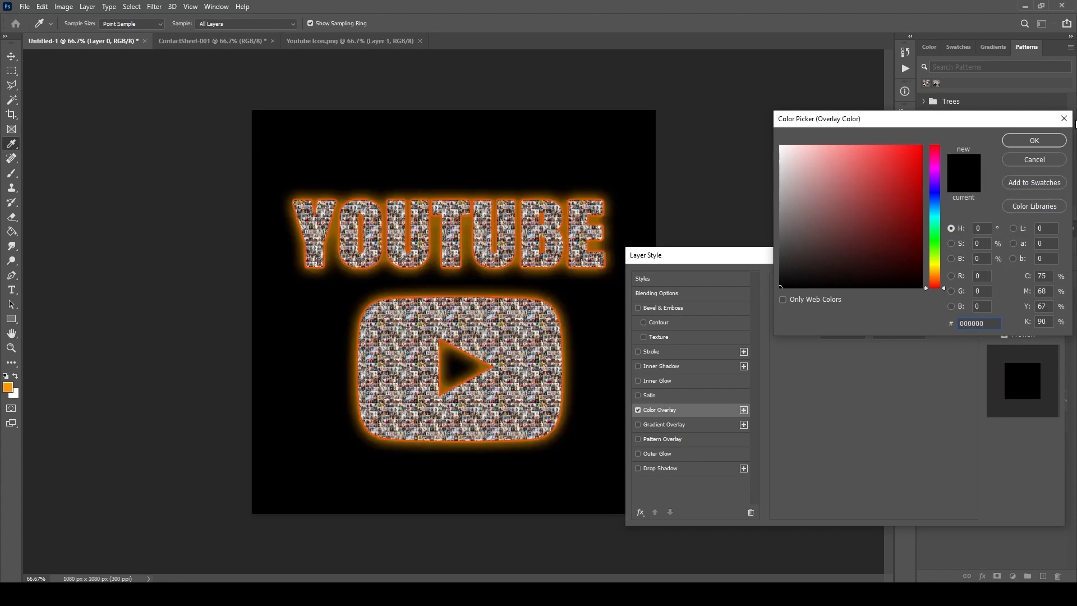
click(1035, 144)
click(1022, 279)
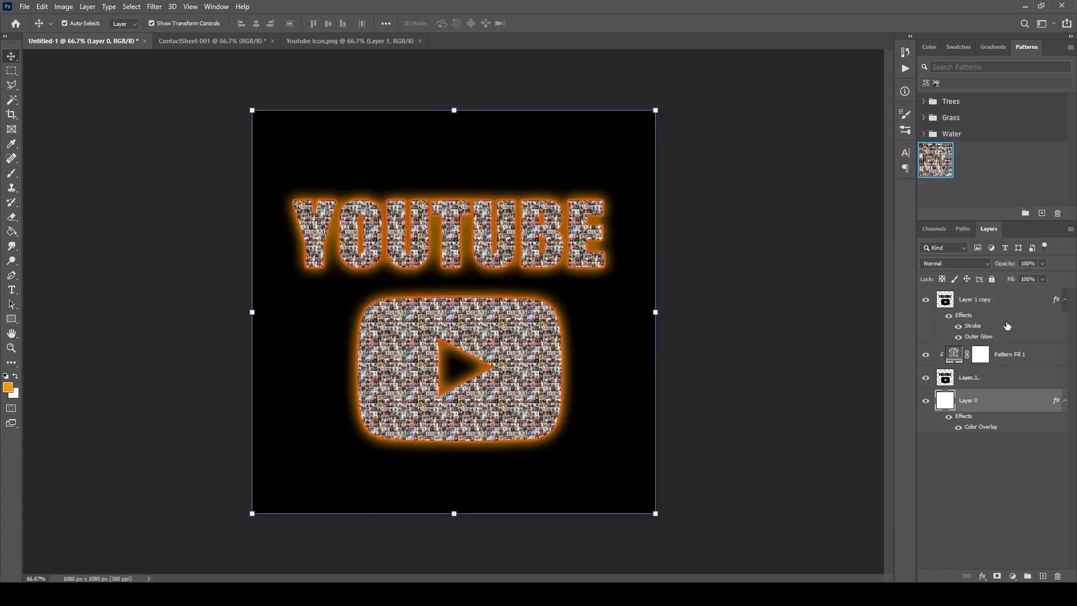
- Select Layer 1 and hide Layer 1 copy with its stroke and glow effects
click(988, 386)
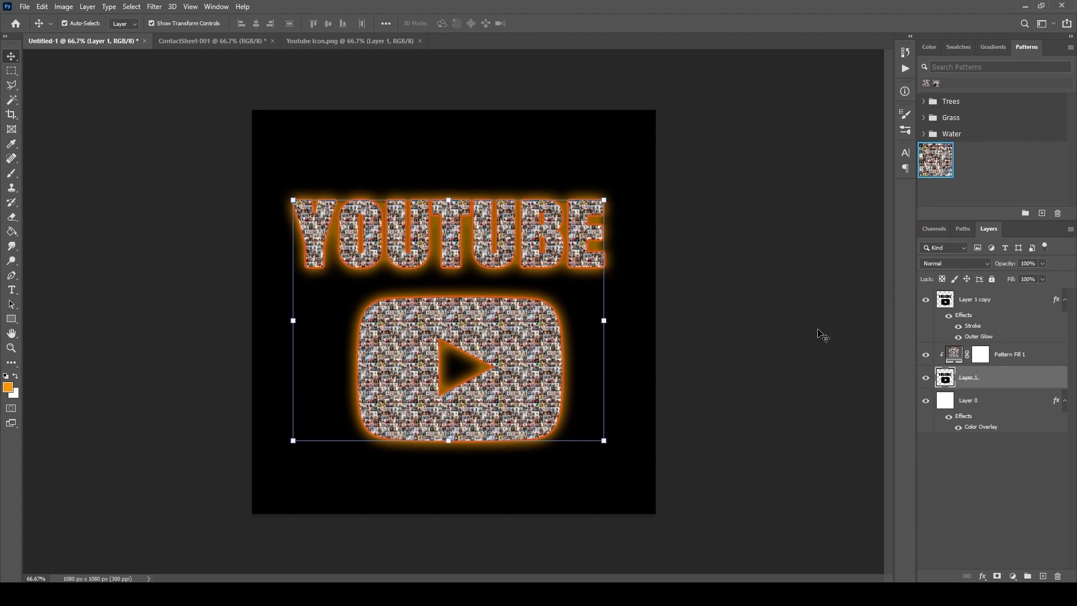
click(925, 301)
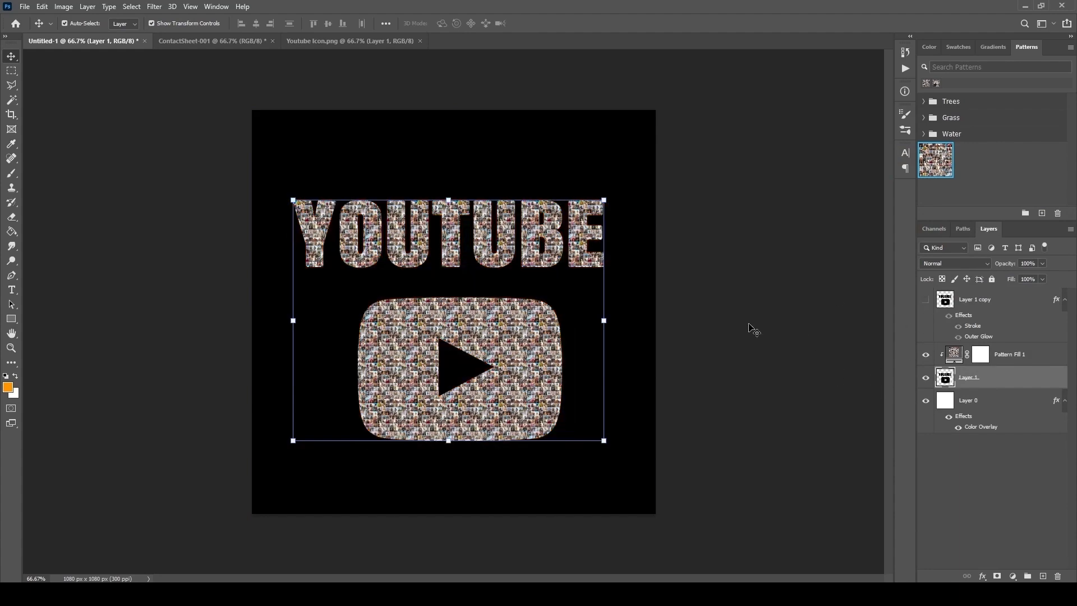